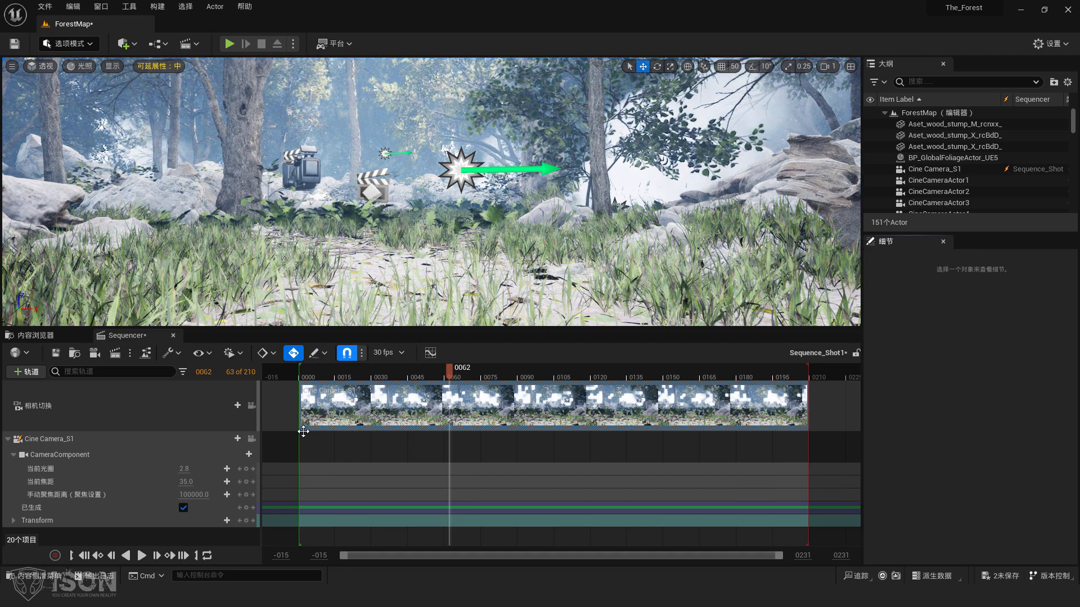
- At frame 0000 of Sequence_Shot1, pilot Cine Camera_S1 and reframe it on the distant rocks and trees in the forest
click(87, 561)
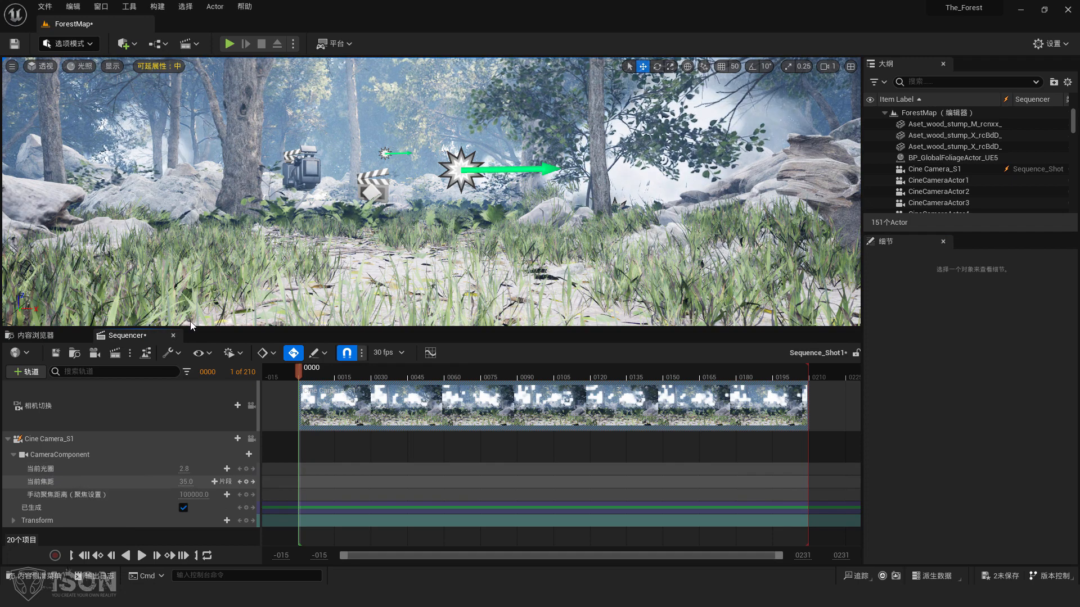
click(251, 440)
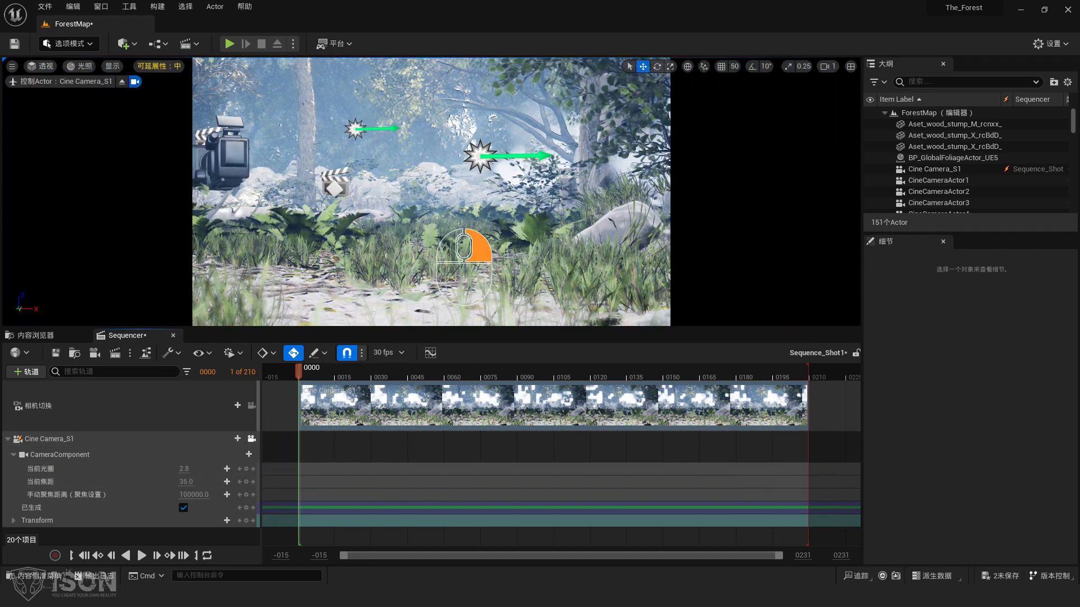
right_drag(464, 266, 498, 264)
key(a)
key(w)
key(s)
key(d)
key(s)
key(s)
key(w)
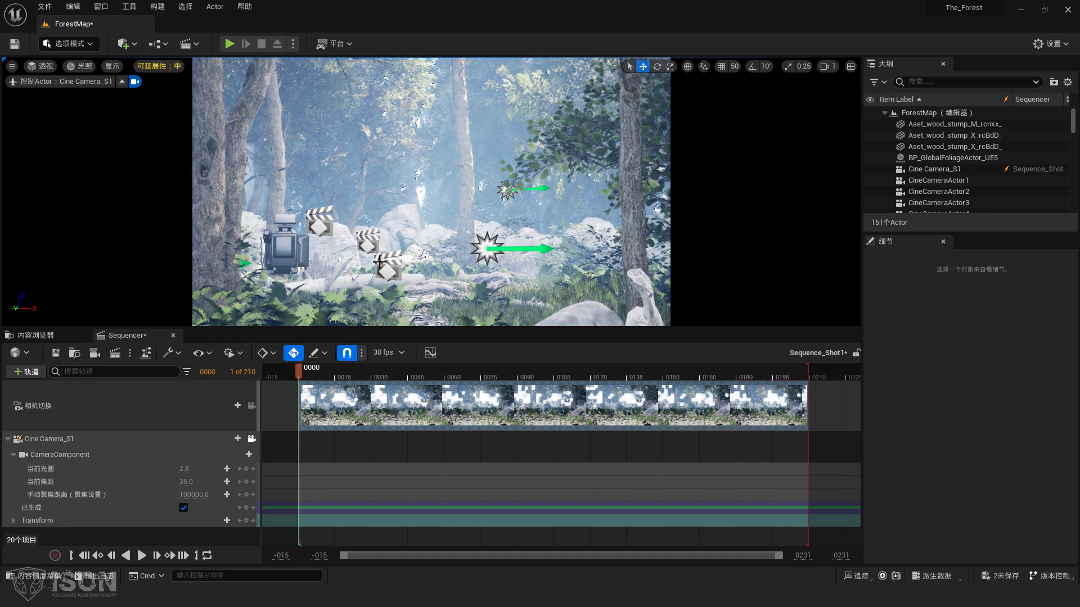
- Turn on Game View in the viewport to hide the camera, light and sequence icons
click(12, 66)
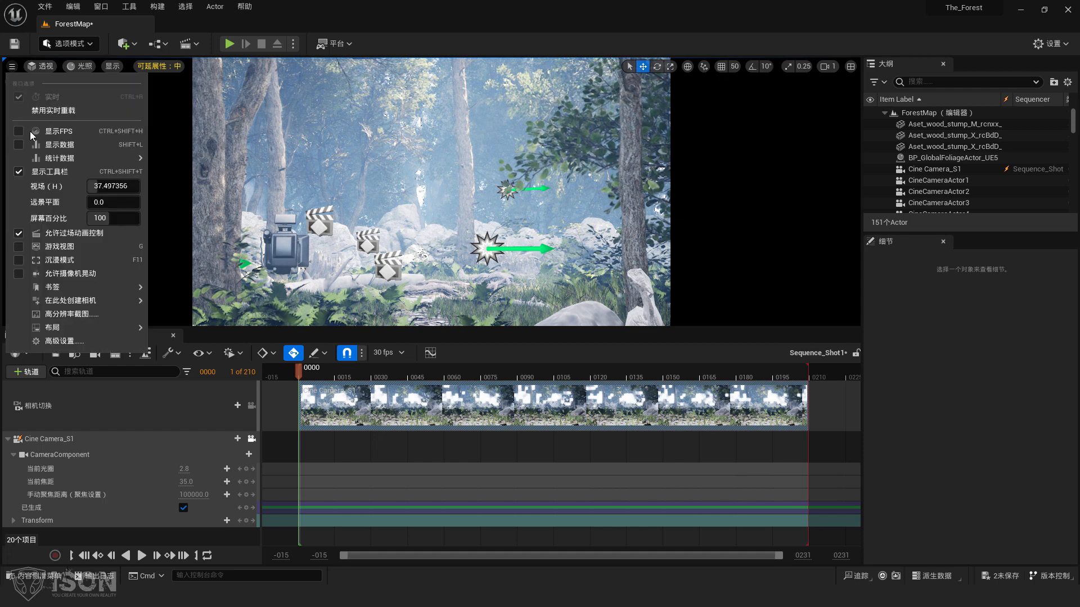
click(95, 248)
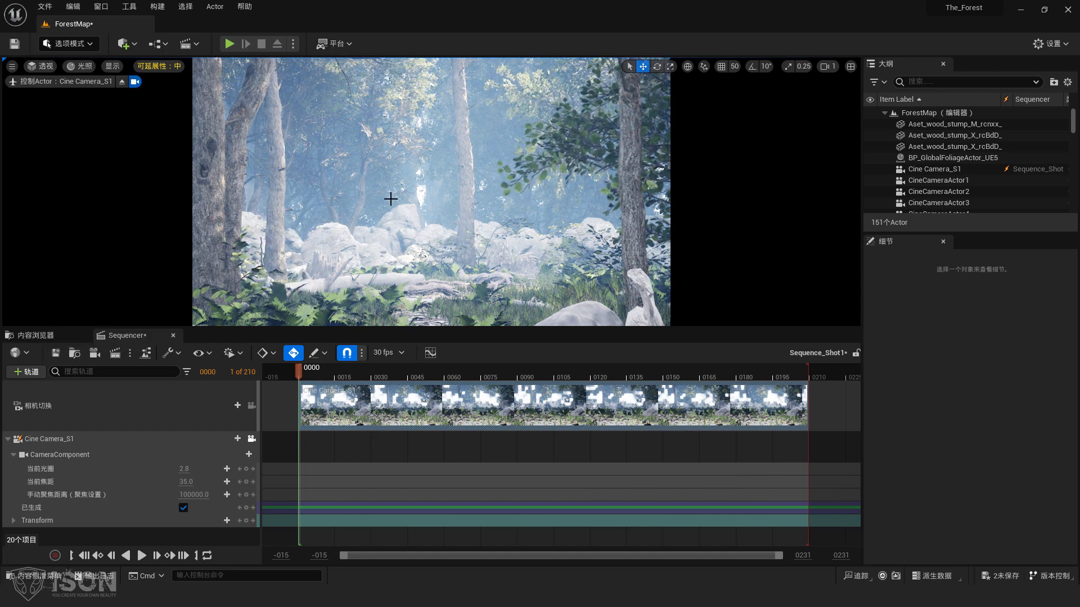
key(g)
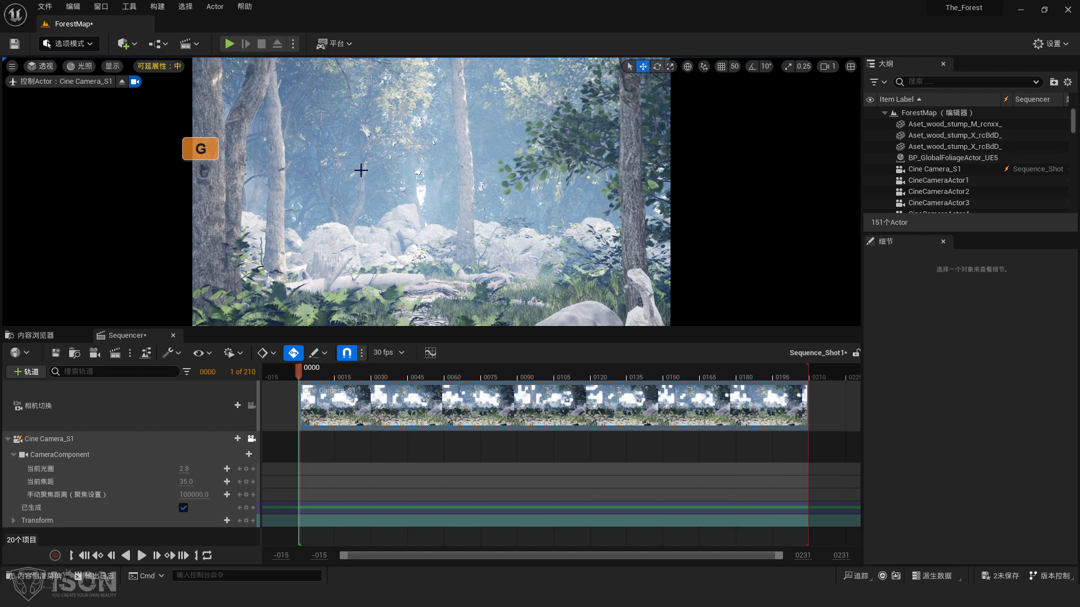
key(g)
key(g)
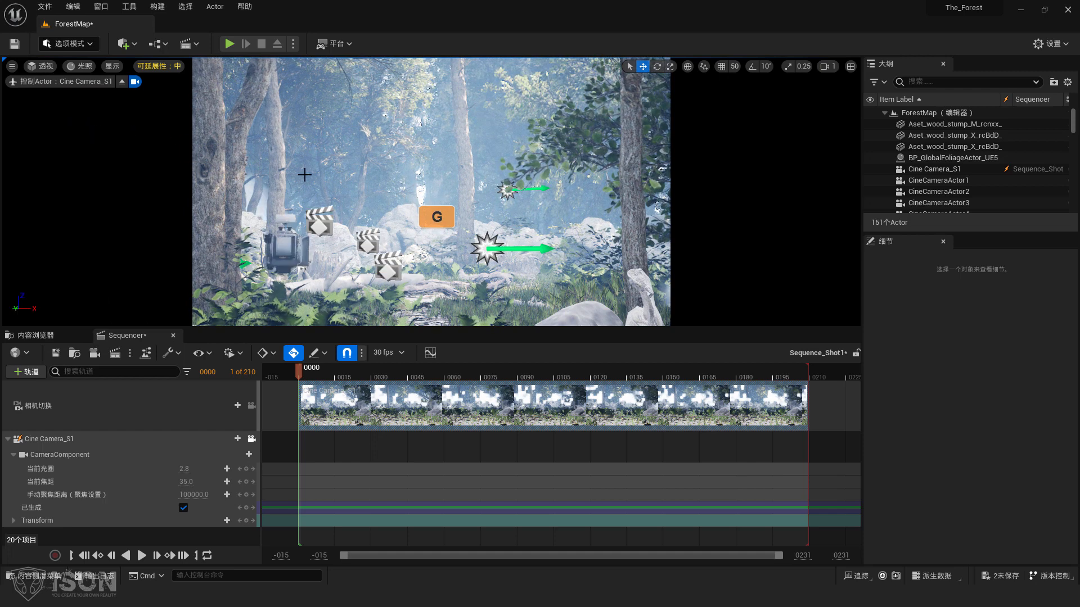
click(11, 66)
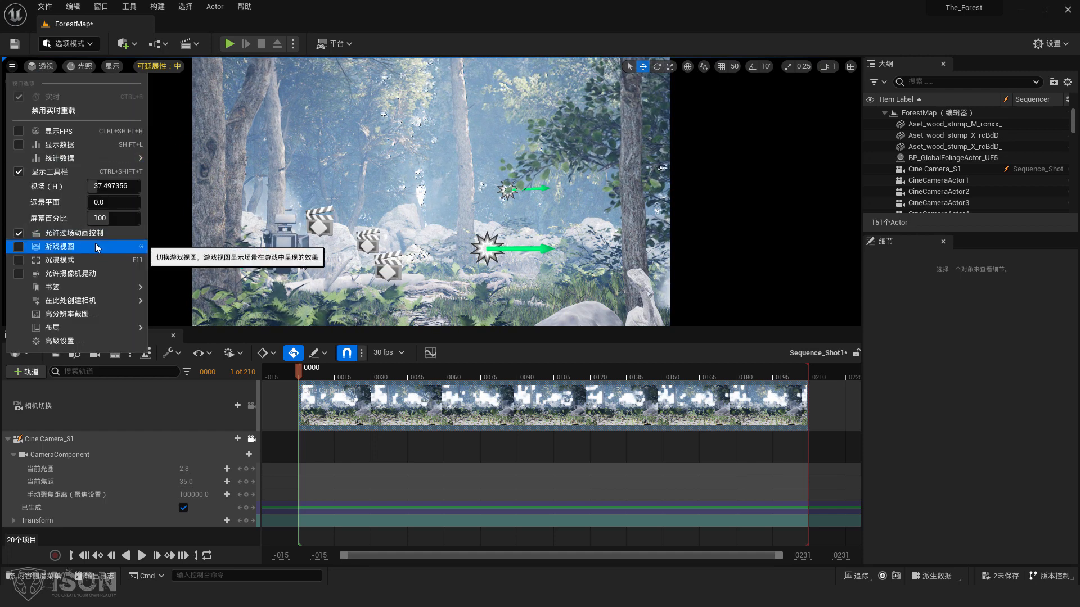
click(100, 249)
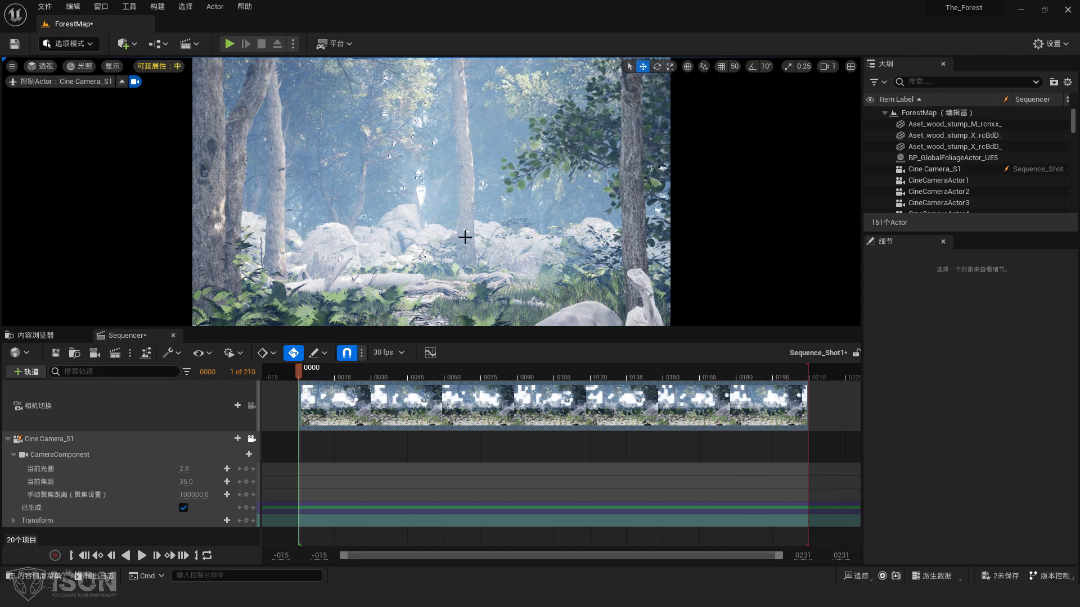
- Adjust the piloted camera's framing slightly and try a wide focal length of about 16 mm on Cine Camera_S1
right_drag(465, 237, 462, 227)
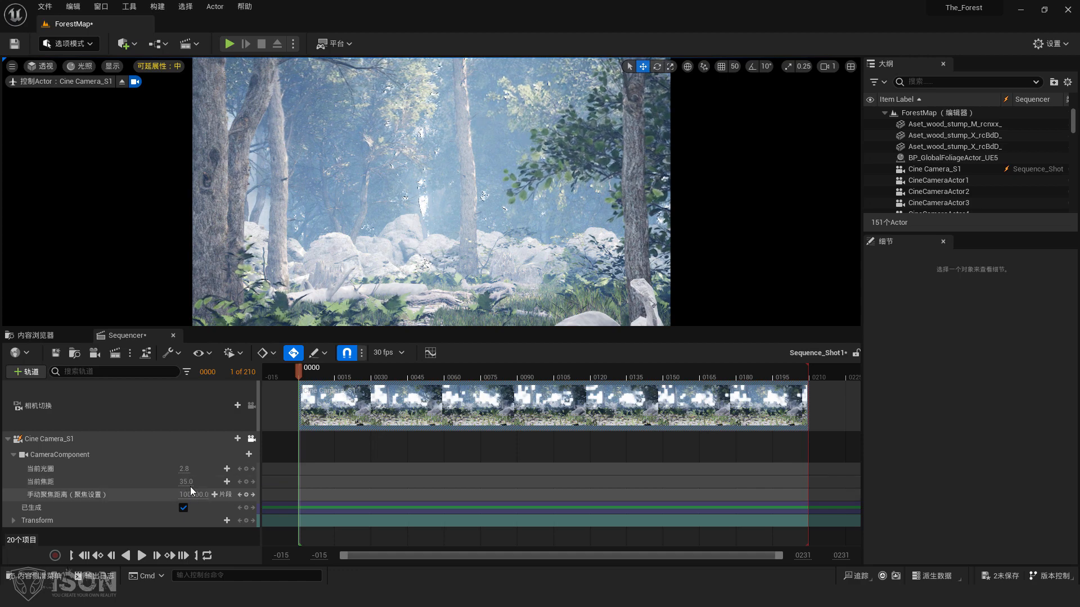
drag(189, 482, 169, 483)
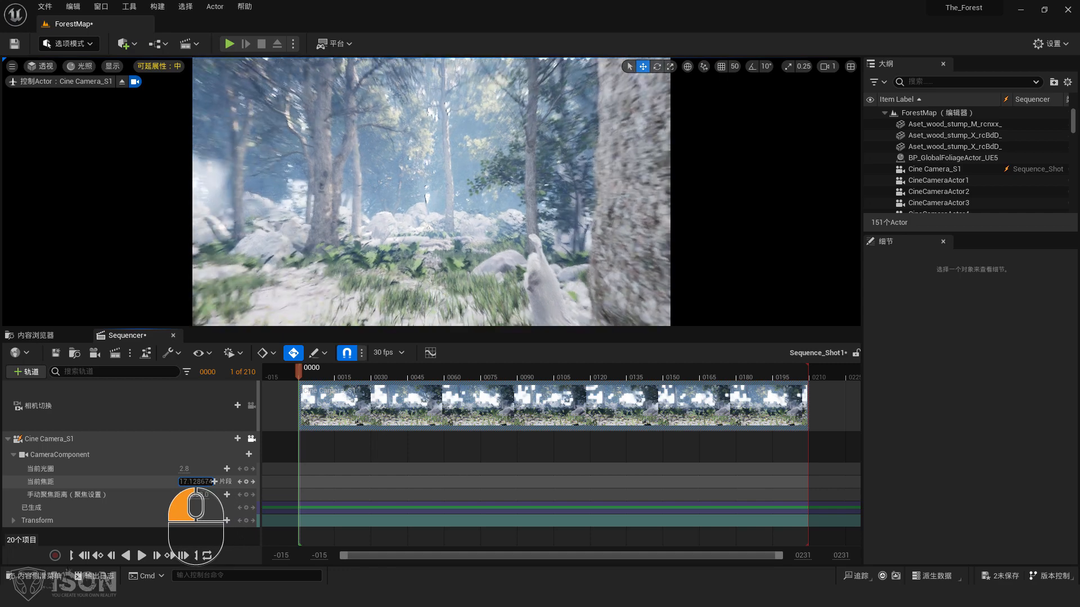
drag(169, 482, 168, 482)
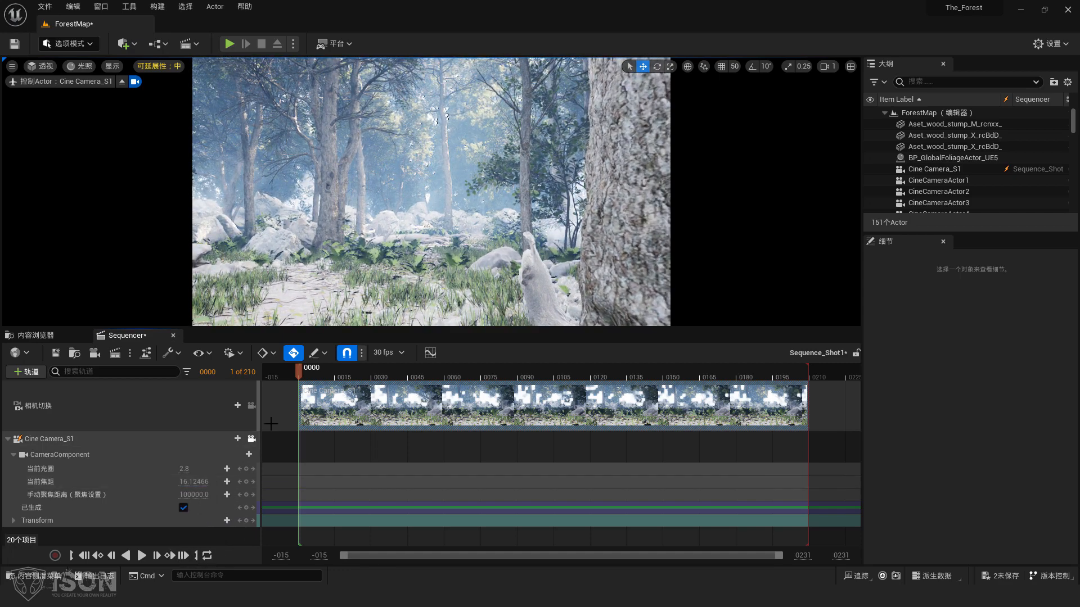
- Try a telephoto focal length of about 93 mm on Cine Camera_S1 and aim the camera at the pale tree stump
click(205, 483)
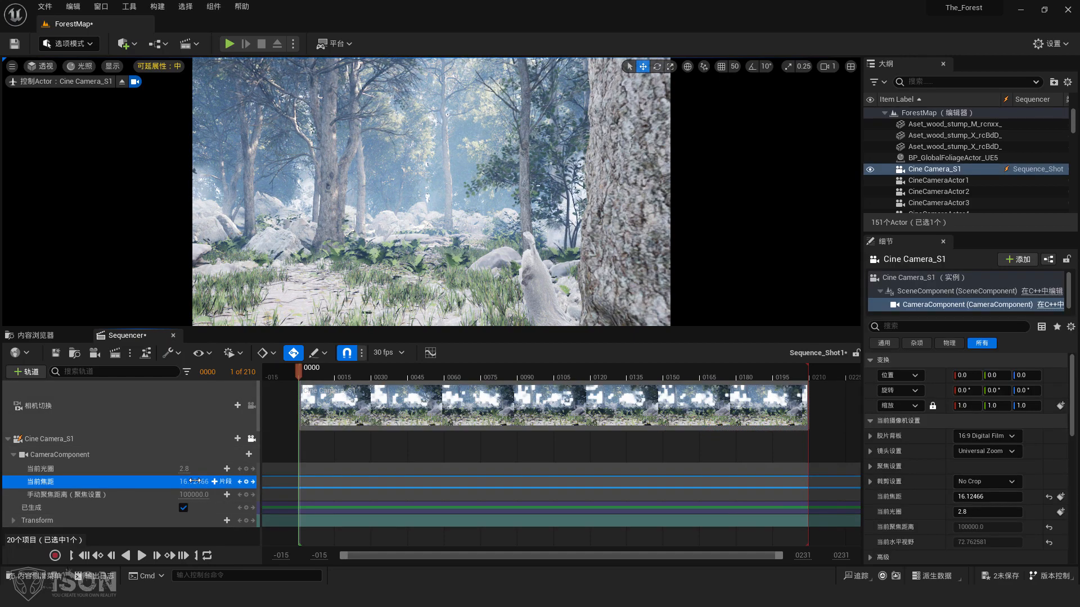
drag(206, 482, 240, 482)
right_drag(344, 253, 376, 263)
right_drag(435, 337, 358, 244)
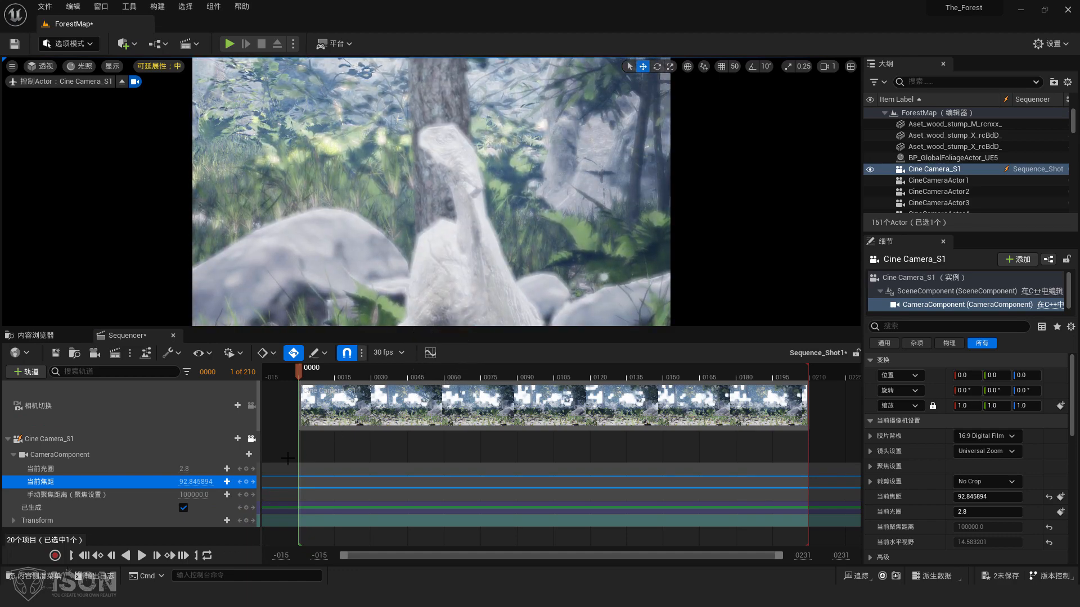
- Try the extreme wide-angle end of the focal length, down to 4.0 mm, and look around through the camera
drag(190, 482, 184, 482)
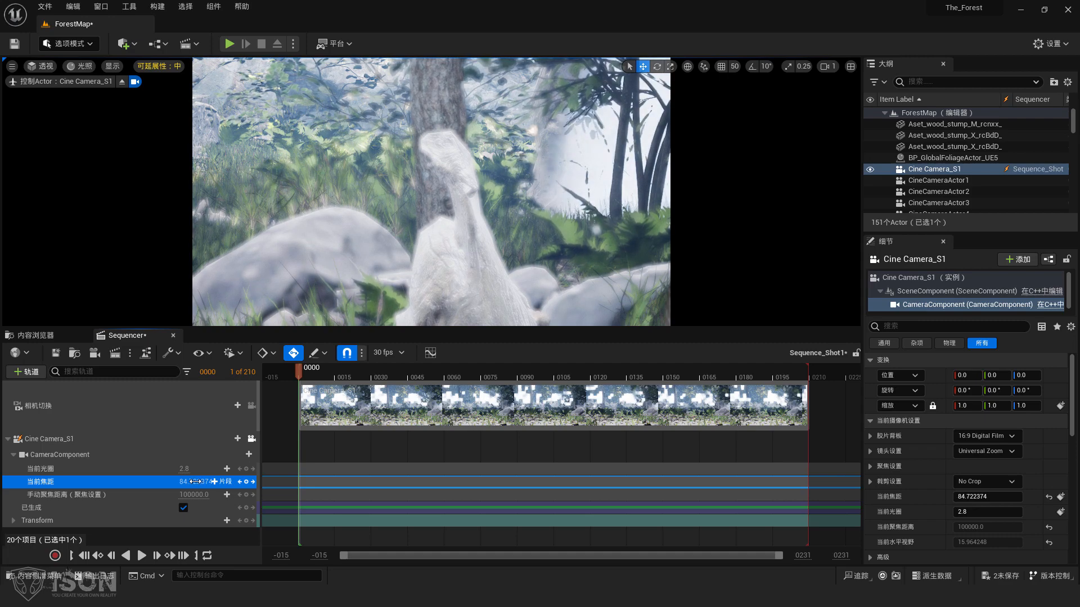
drag(195, 481, 90, 482)
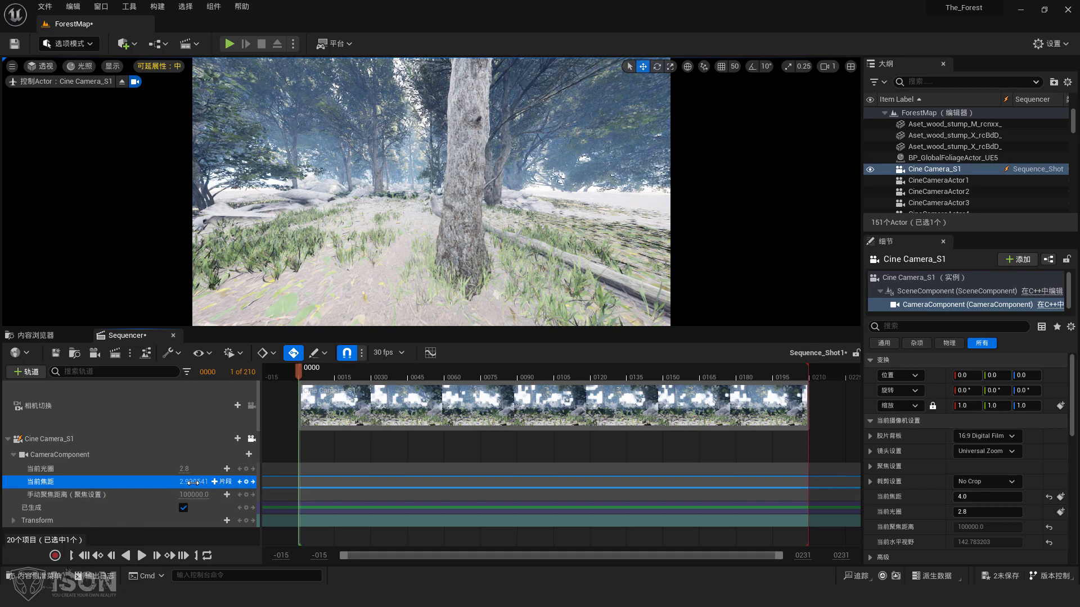
right_drag(472, 224, 421, 223)
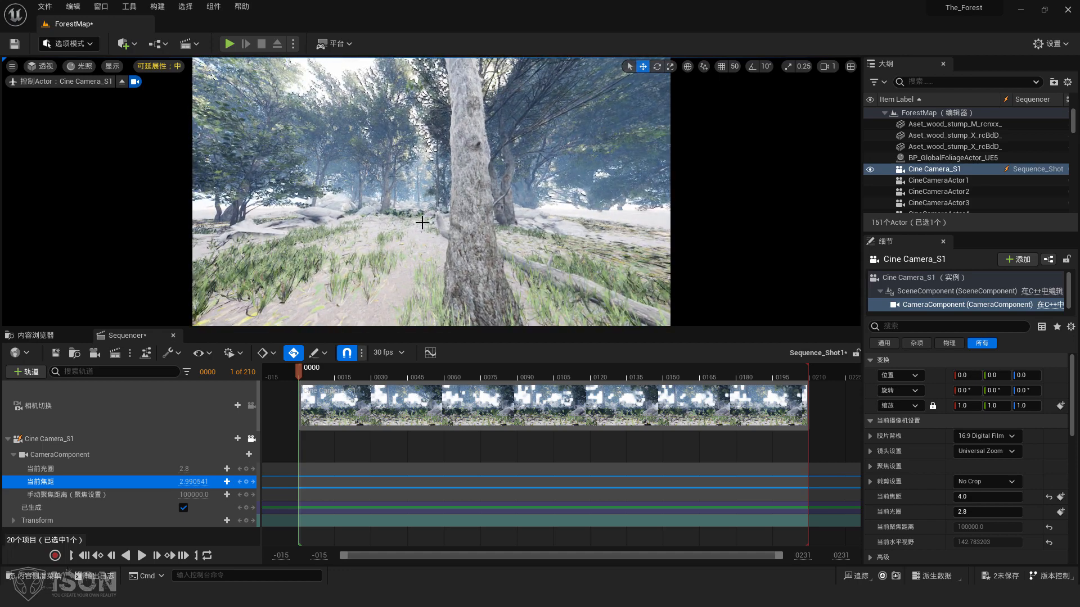
- Set the current focal length of Cine Camera_S1 to 15 mm
click(194, 481)
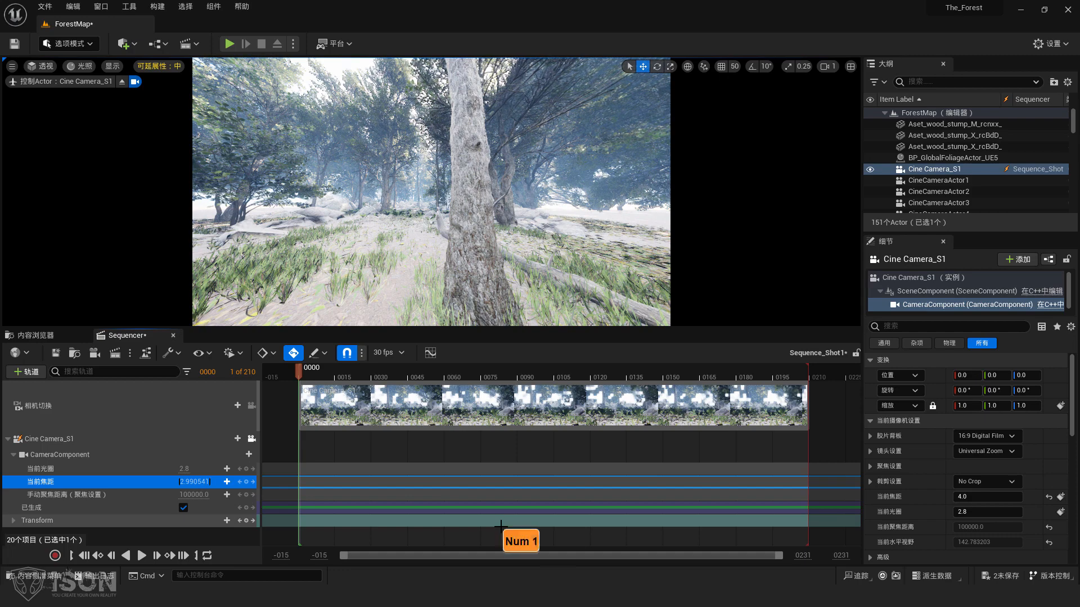
text(5)
key(Return)
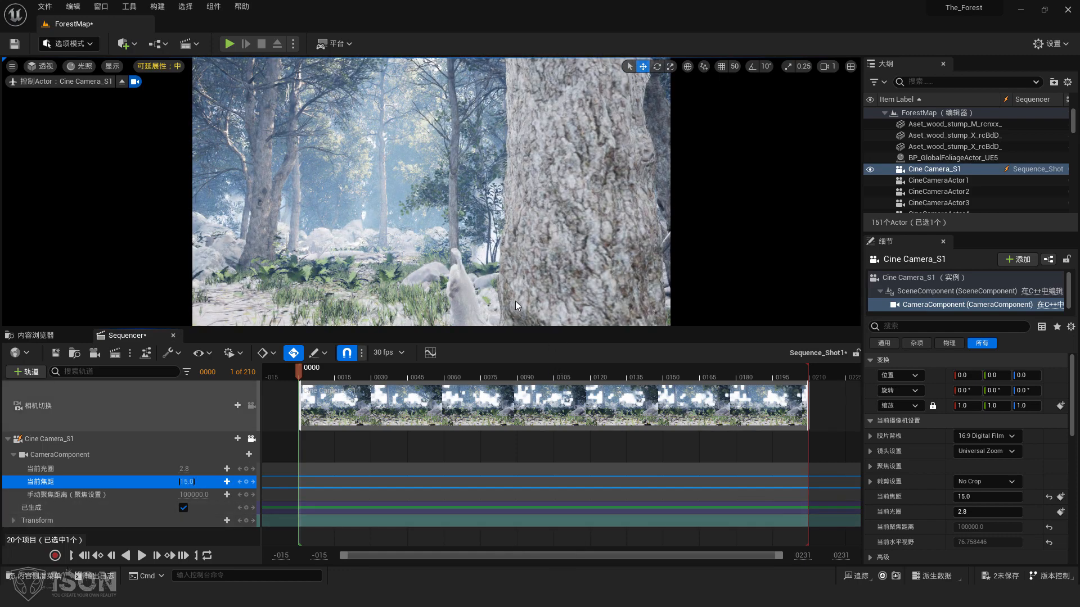
click(122, 484)
click(99, 470)
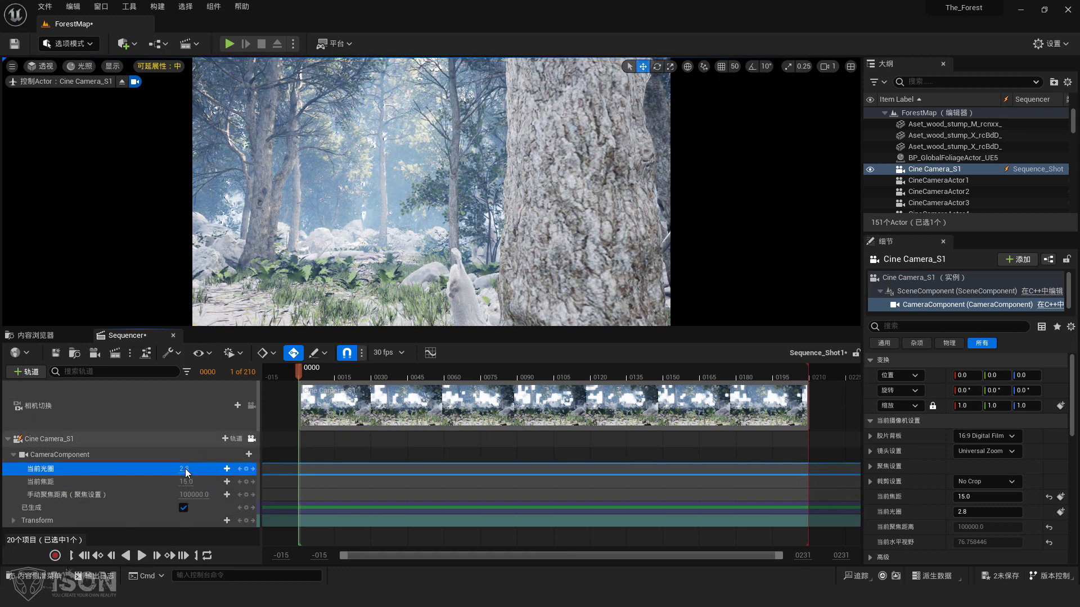
- Reposition the piloted camera so the large foreground trunk leaves the frame and the clearing with rocks and trees fills the shot
right_drag(516, 290, 520, 289)
key(s)
key(w)
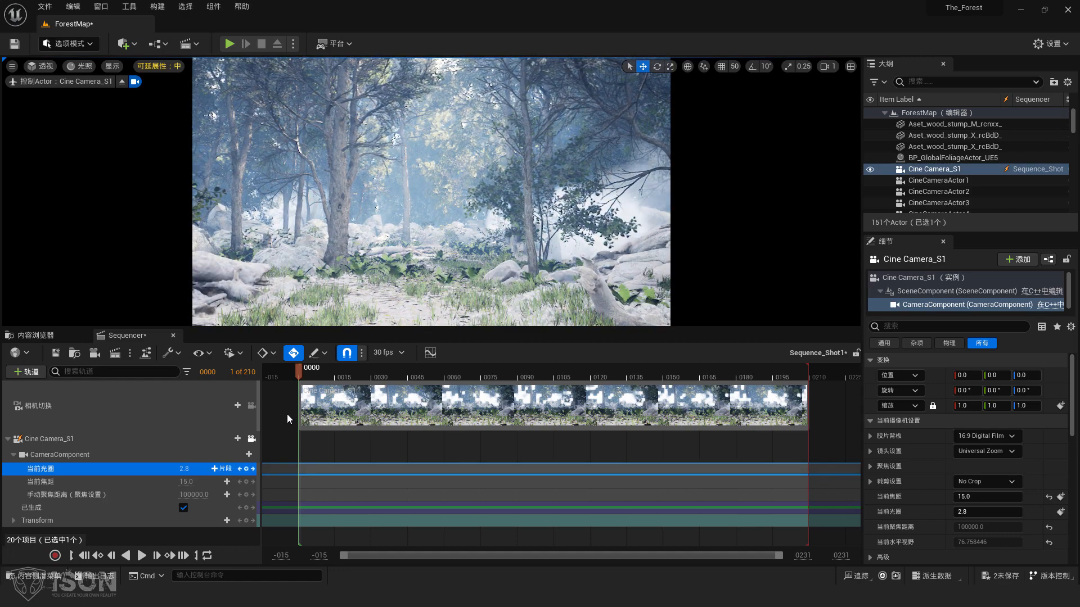
- Change the filmback preset of Cine Camera_S1 to 16:9 DSLR
click(77, 438)
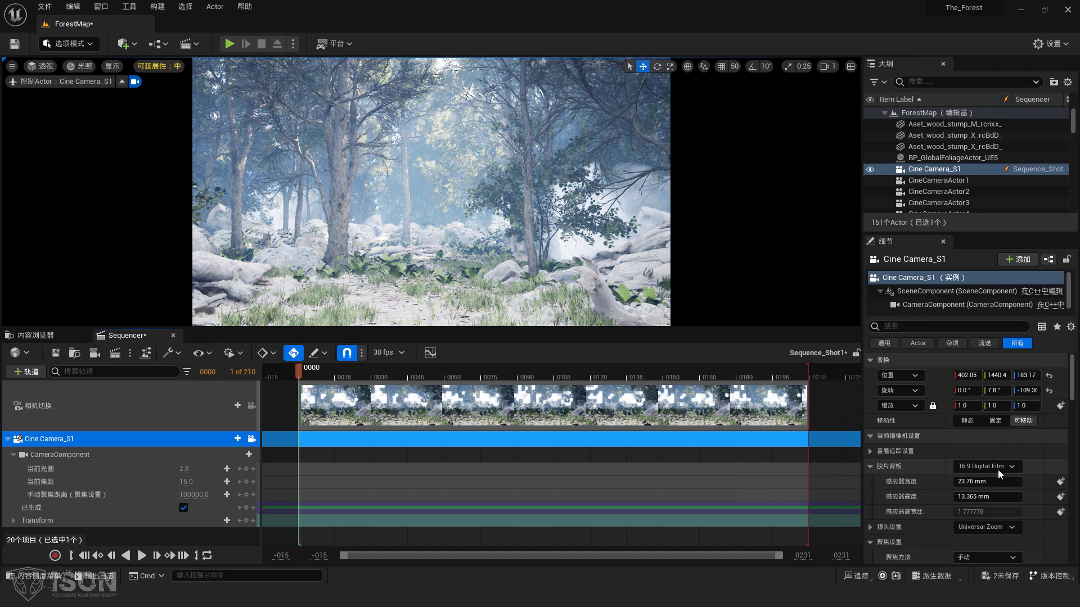
click(1012, 467)
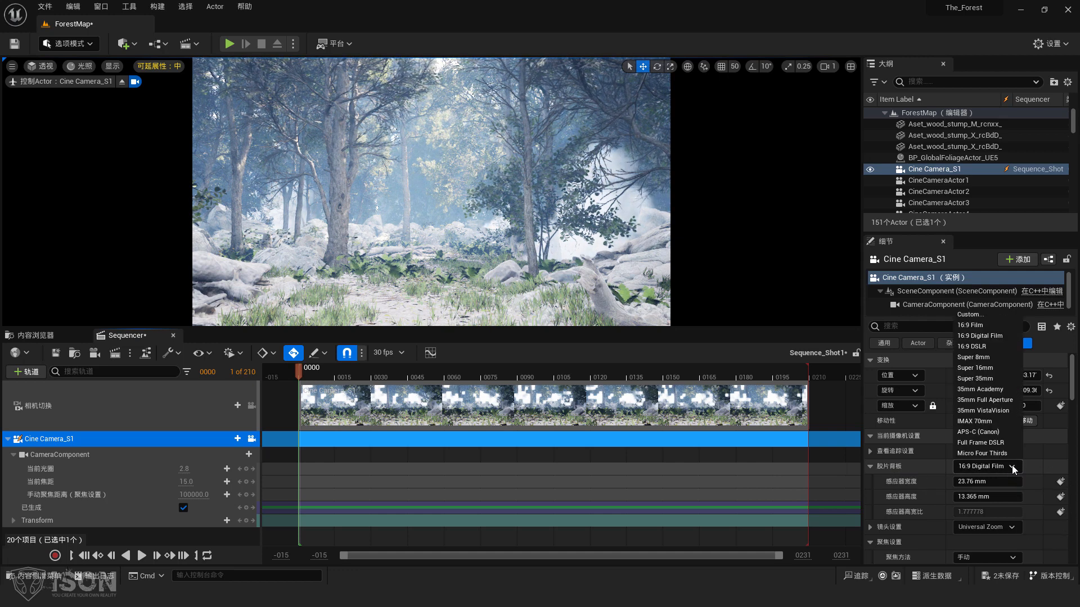
click(995, 345)
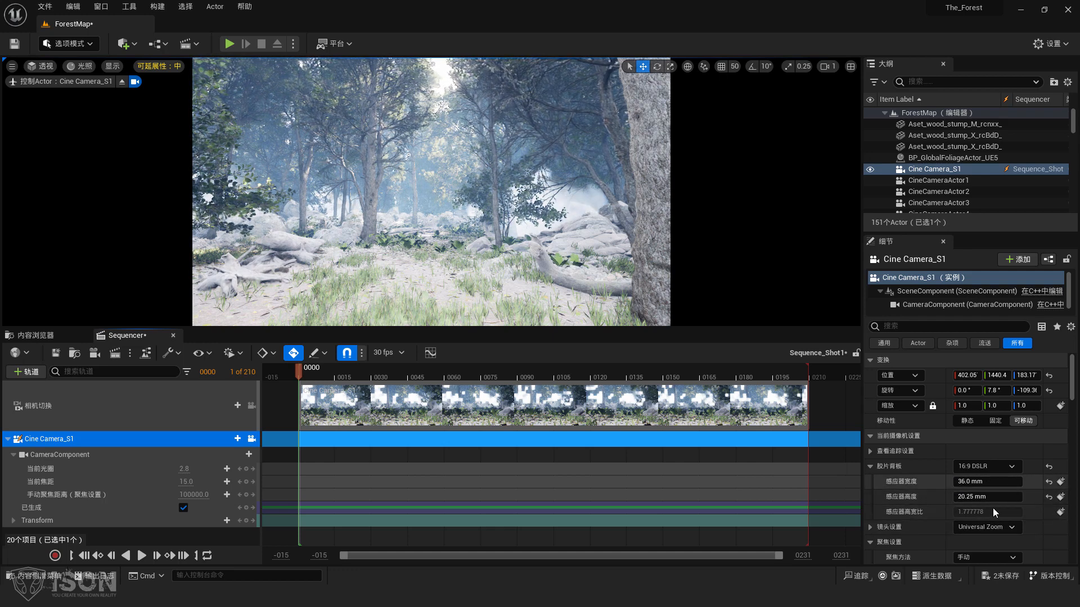
click(1011, 469)
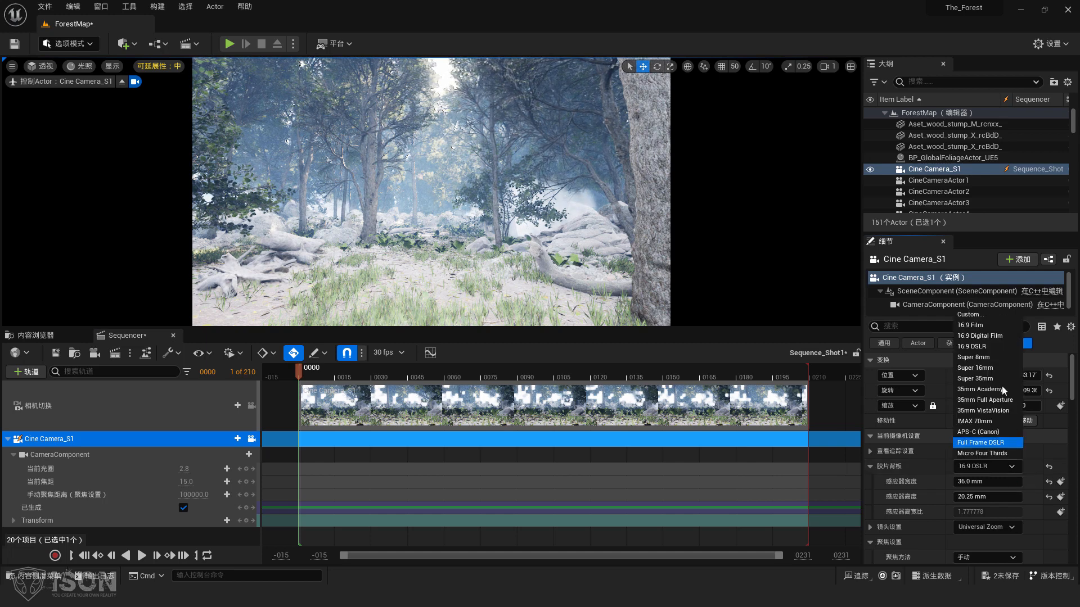
click(988, 348)
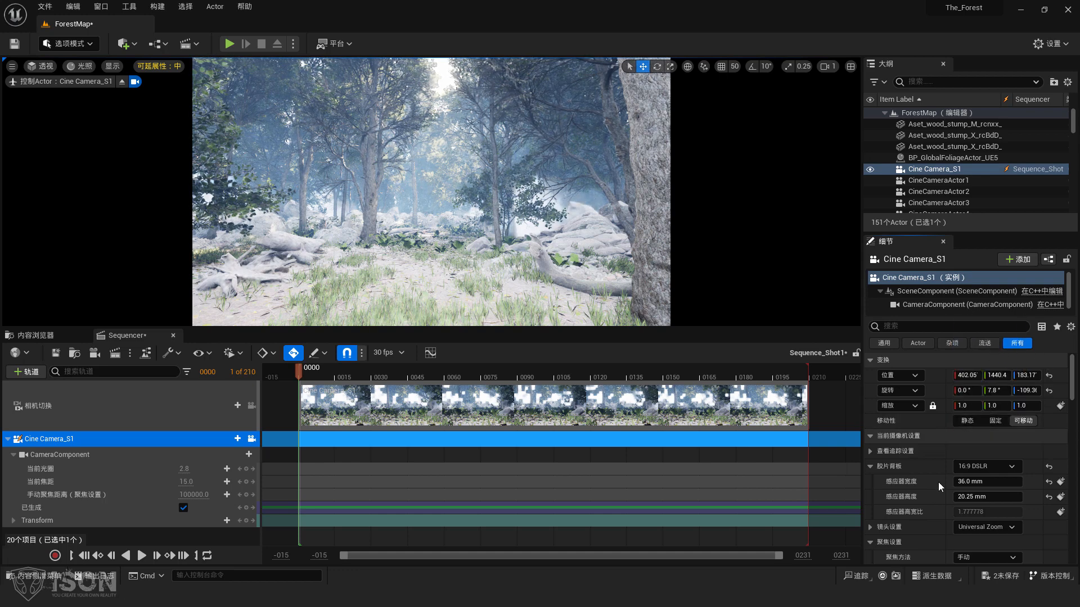
- Review Cine Camera_S1's focus, crop, focal length, aperture and camera option settings down to the post-process Lens categories
scroll(917, 488, down, 2)
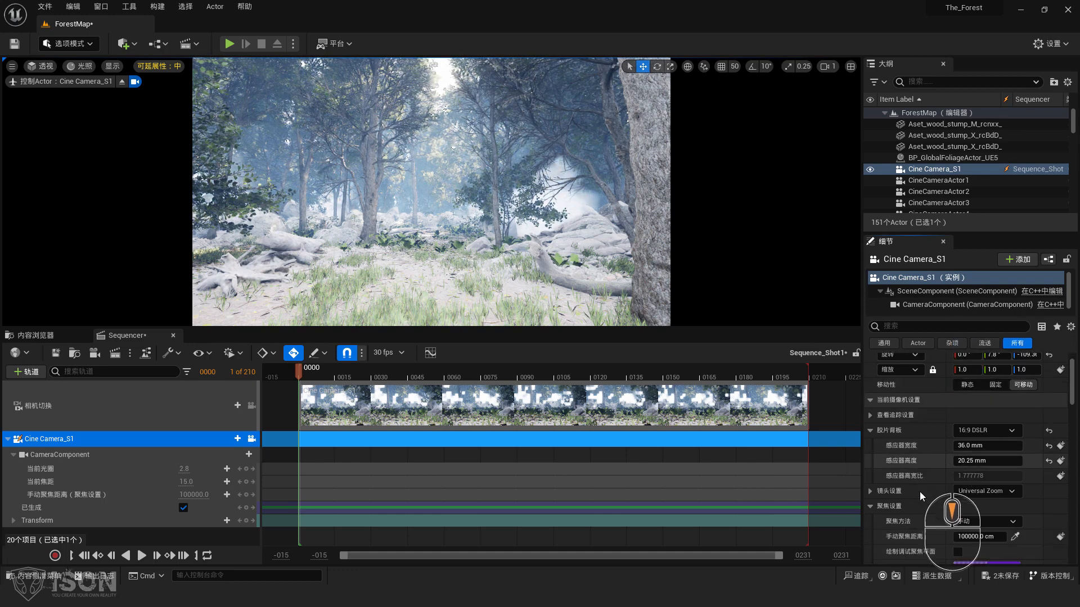
scroll(923, 495, down, 1)
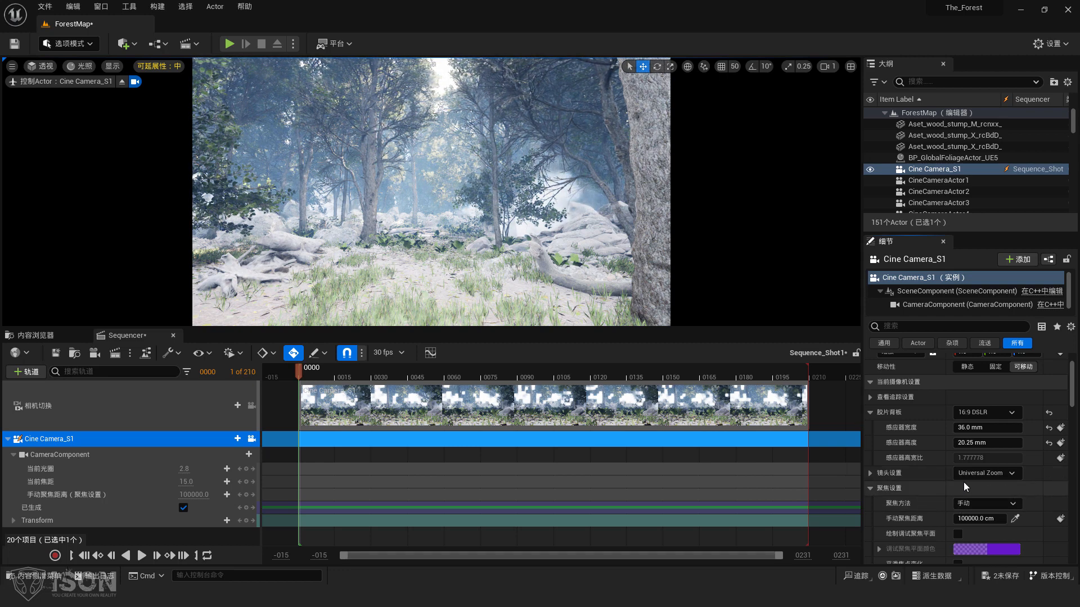
scroll(967, 487, down, 5)
scroll(975, 490, down, 3)
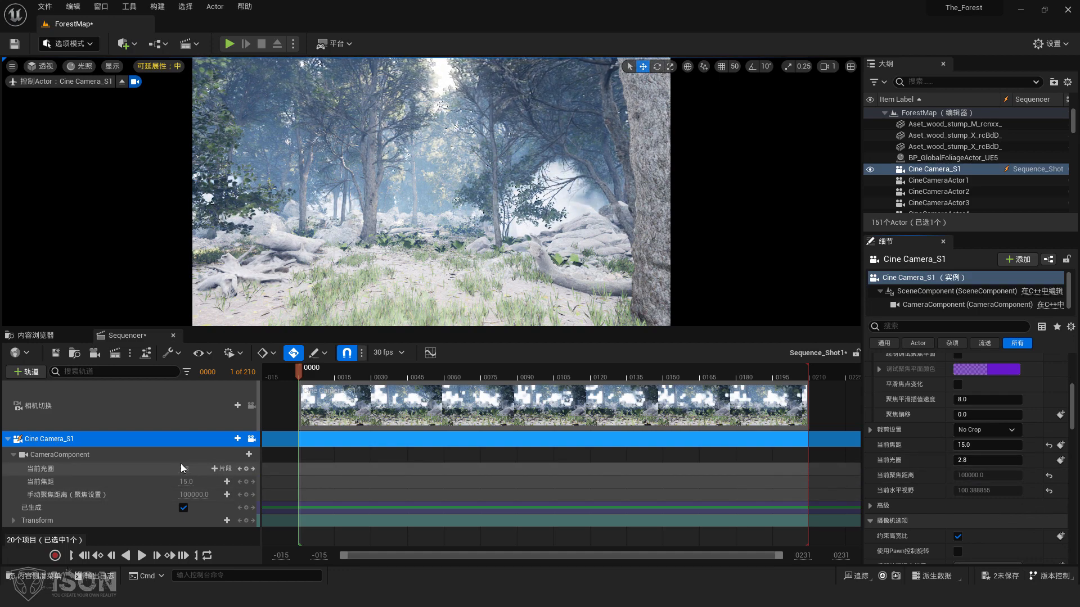
drag(968, 462, 1051, 462)
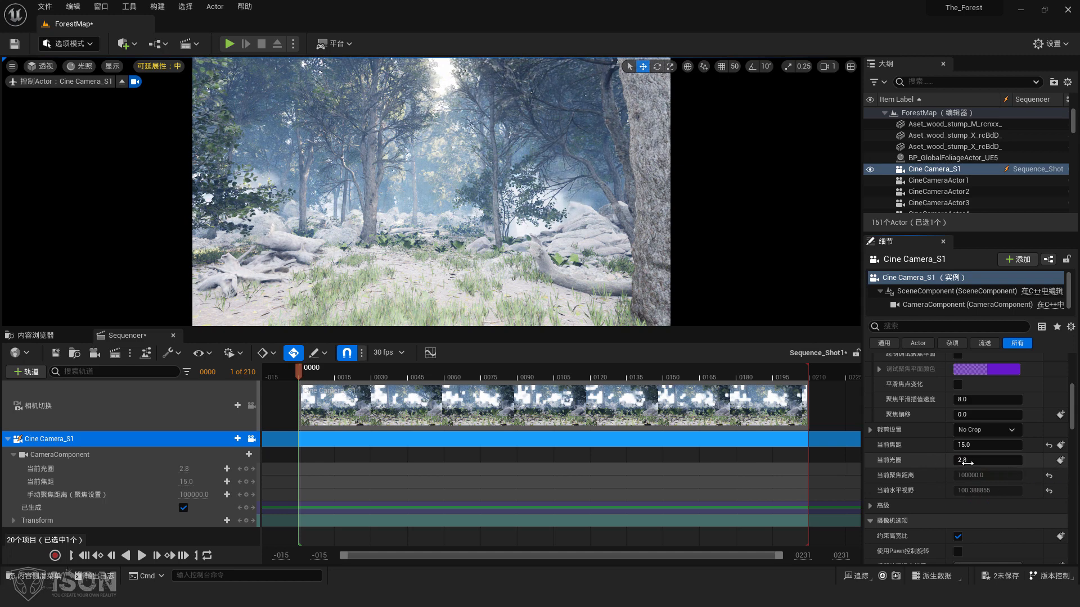
scroll(968, 467, down, 5)
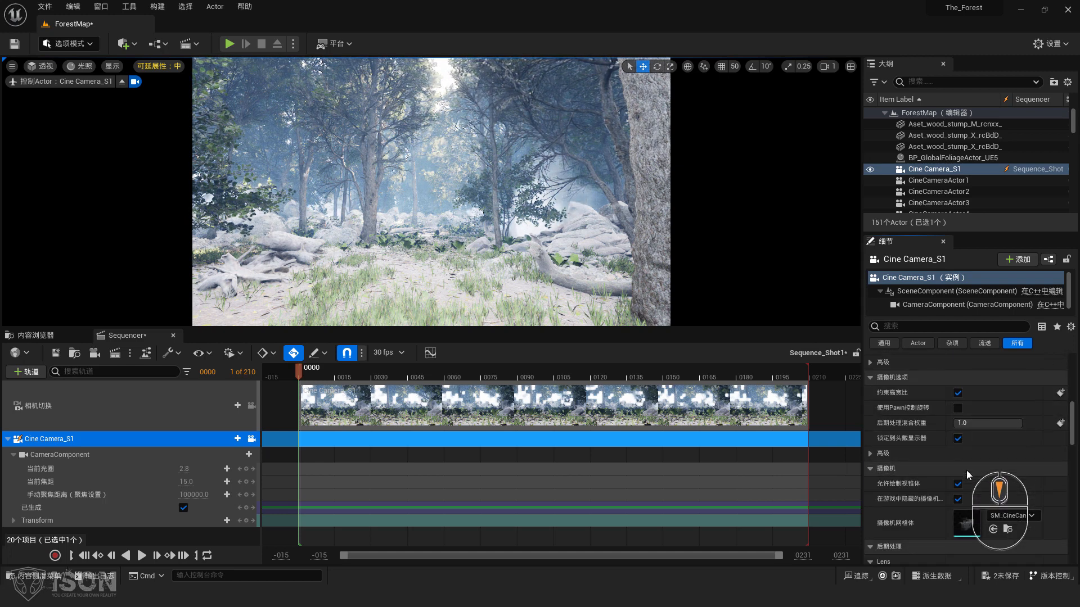
scroll(930, 501, down, 3)
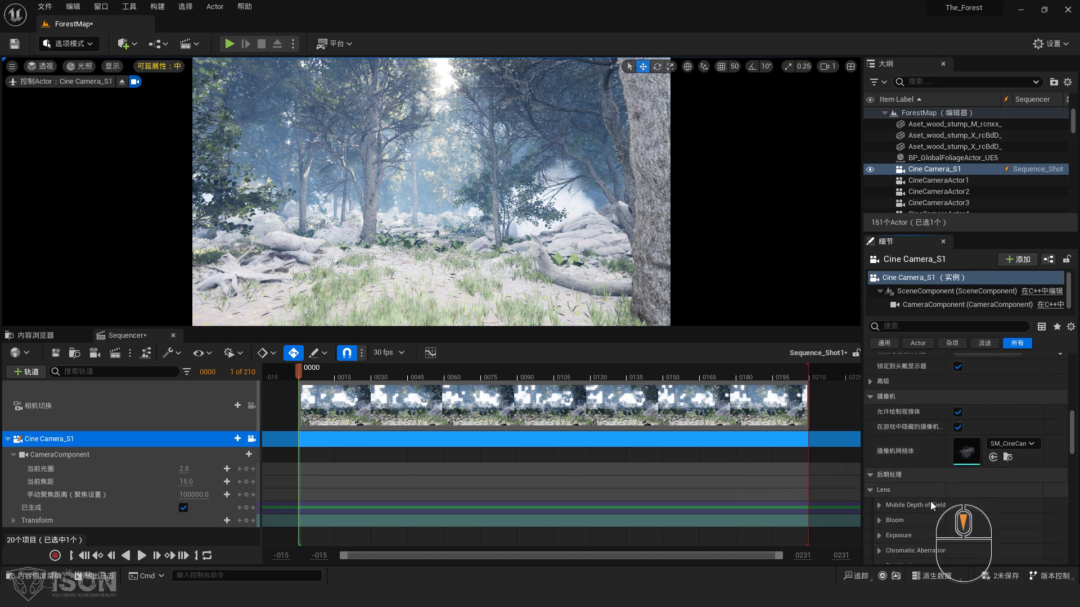
scroll(930, 502, down, 1)
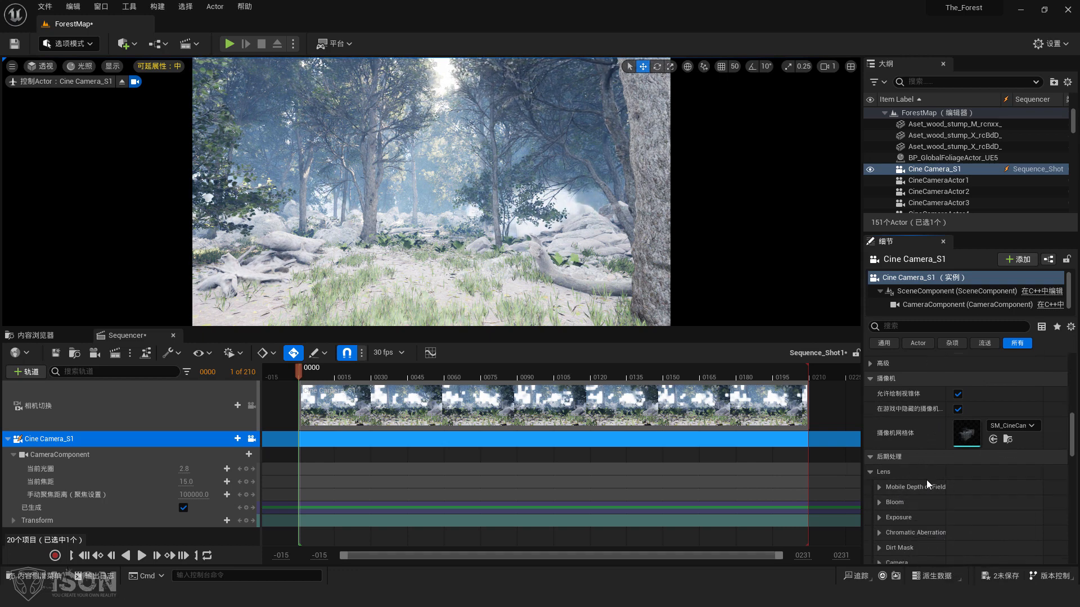
- Enable the Bloom Method override in the camera's post-process Lens settings, keeping the Standard (标准) method
scroll(927, 449, down, 3)
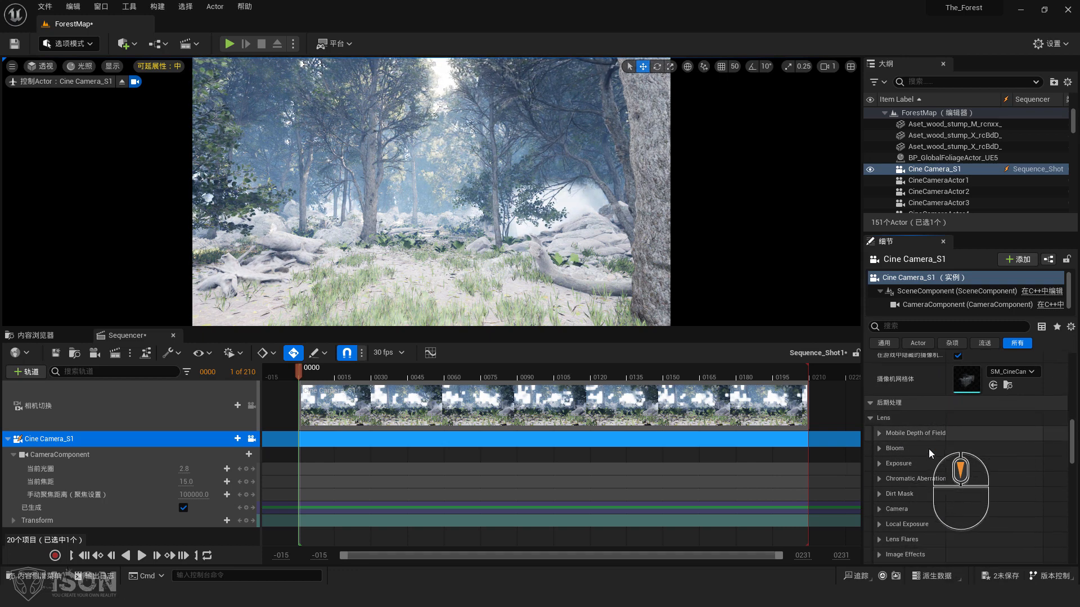
click(878, 448)
click(899, 464)
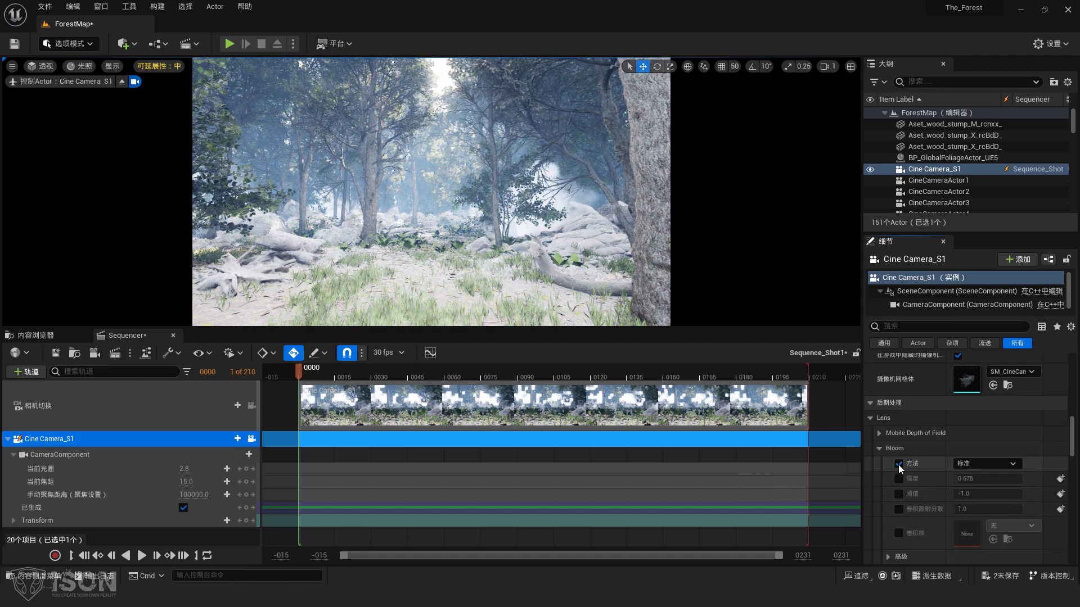
- Switch the camera's Bloom method to Convolution (卷积) and override the Bloom intensity, trying 0.2 and settling on 0.4
click(993, 465)
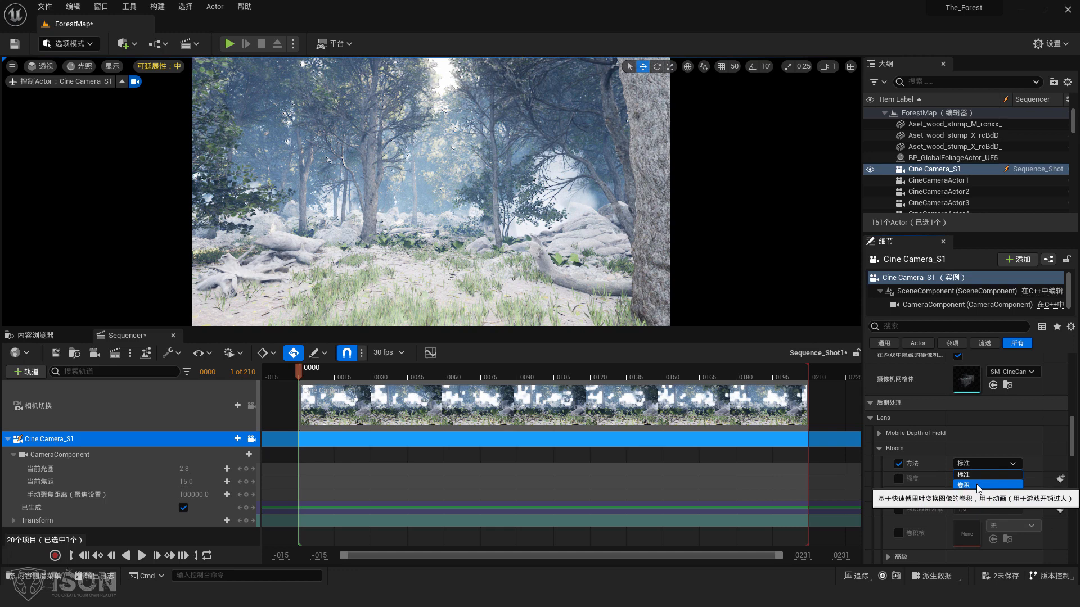
click(977, 485)
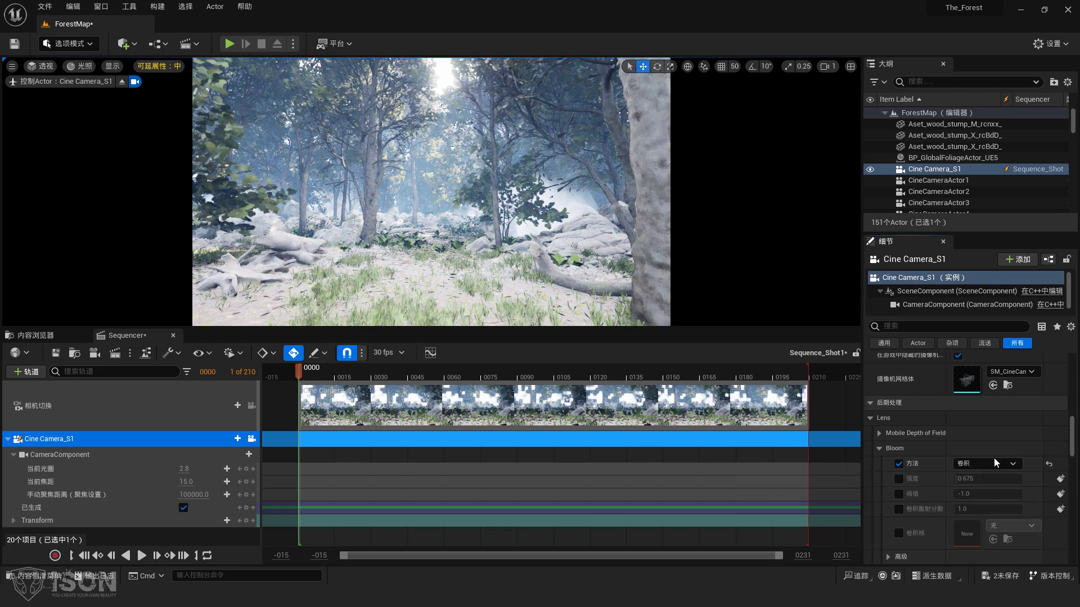
click(899, 478)
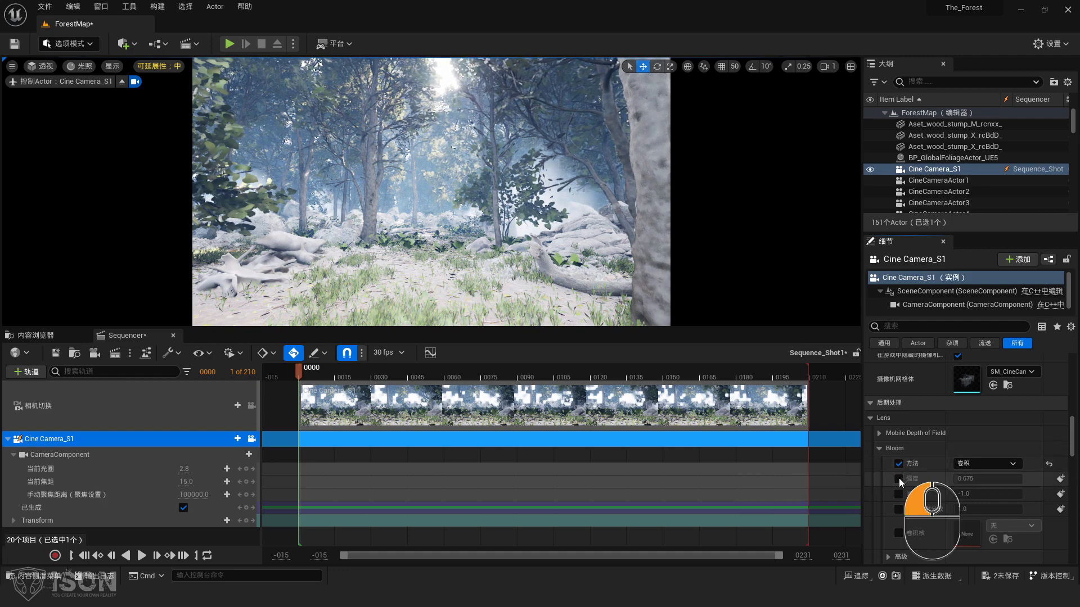
mouse_move(973, 480)
mouse_down()
mouse_move(1029, 479)
mouse_move(979, 480)
mouse_up()
click(979, 480)
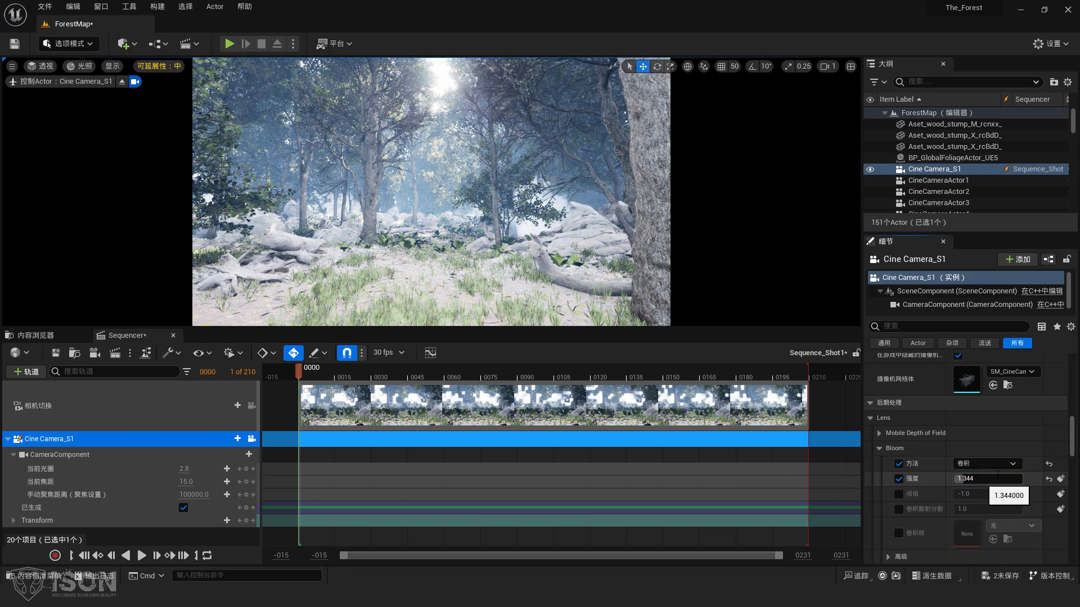
key(KP_Delete)
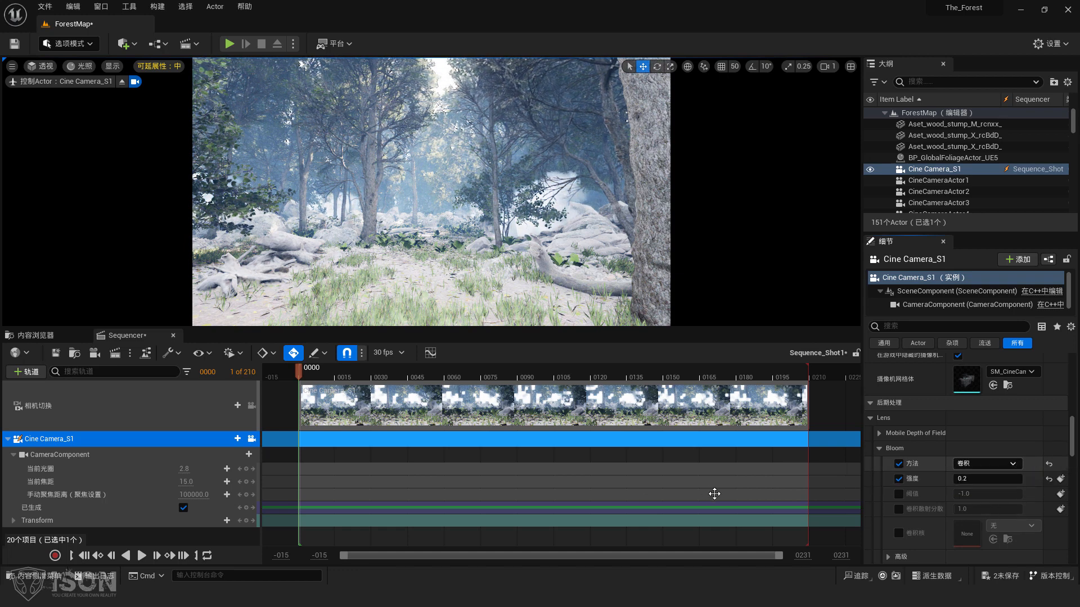
- In the camera's Exposure settings, override the metering mode as Manual (手动) and the exposure compensation with about 12.76
scroll(1011, 450, down, 4)
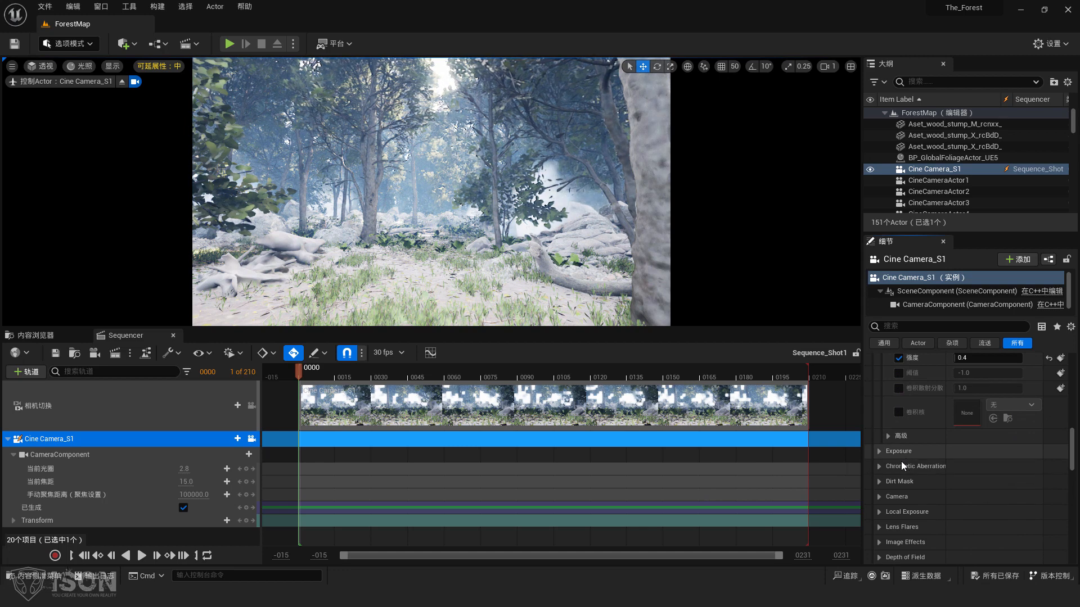
click(879, 452)
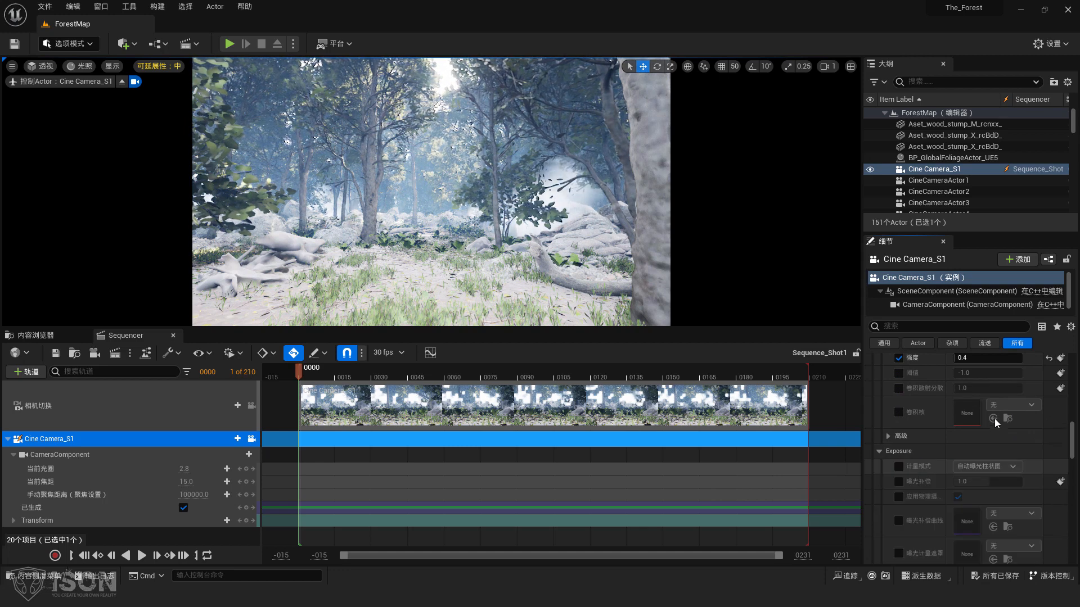
scroll(996, 426, down, 1)
scroll(995, 430, down, 1)
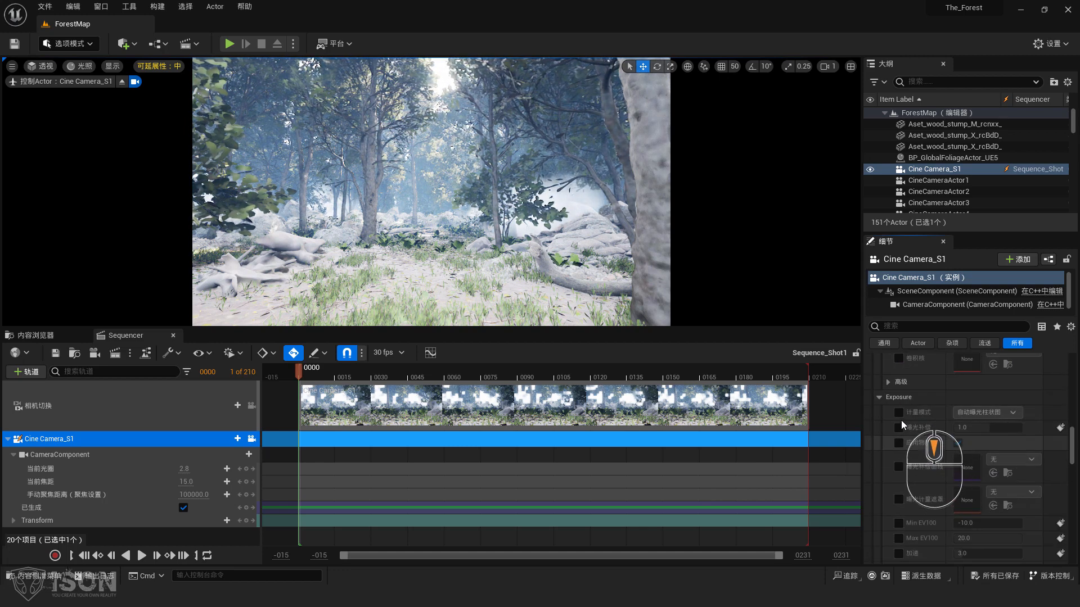
click(898, 413)
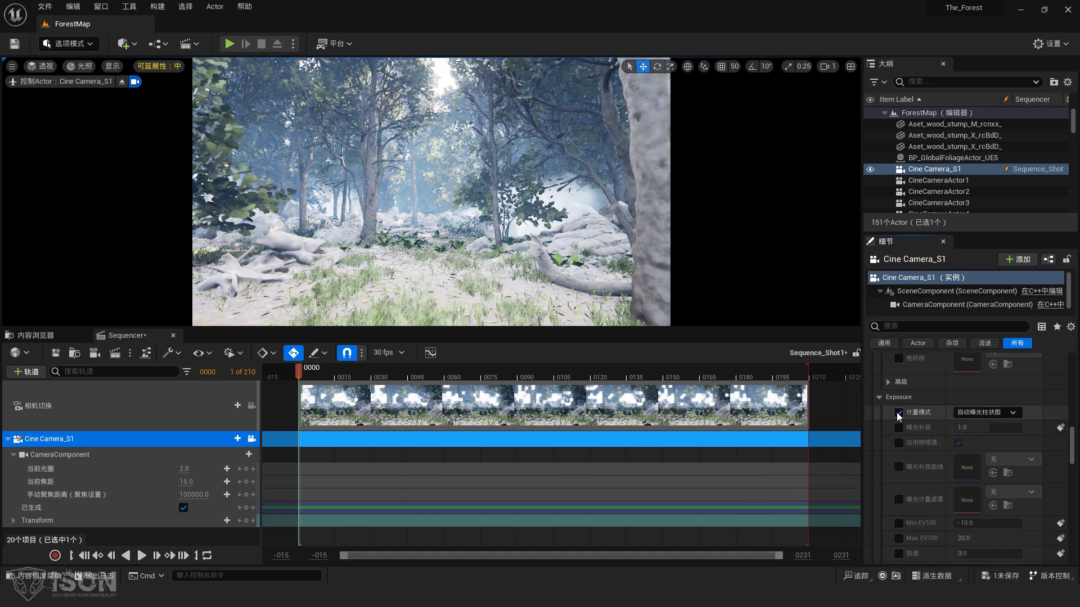
click(986, 412)
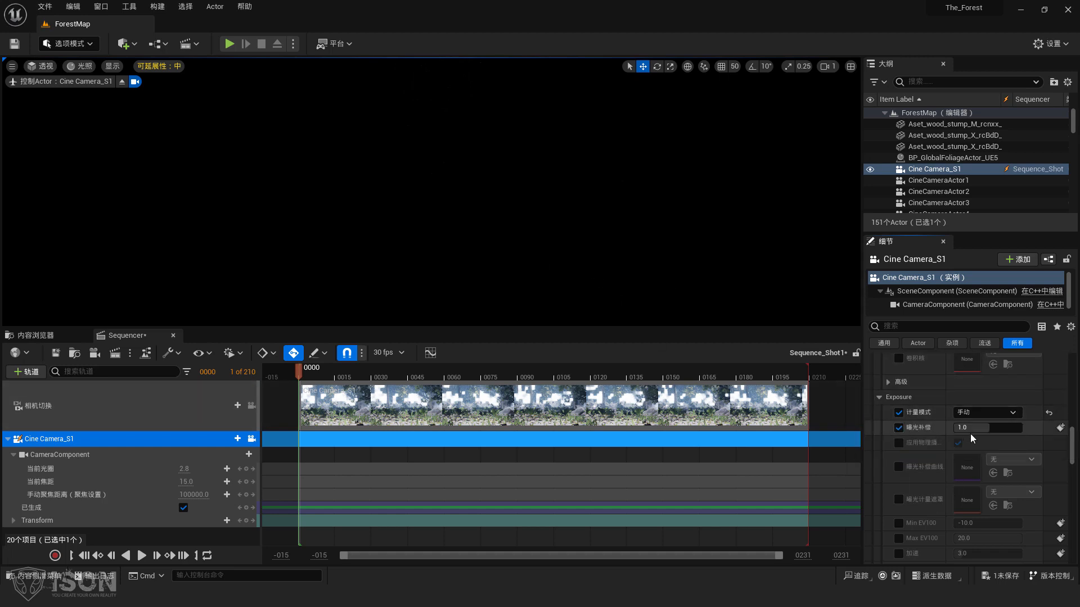
drag(967, 429, 1020, 429)
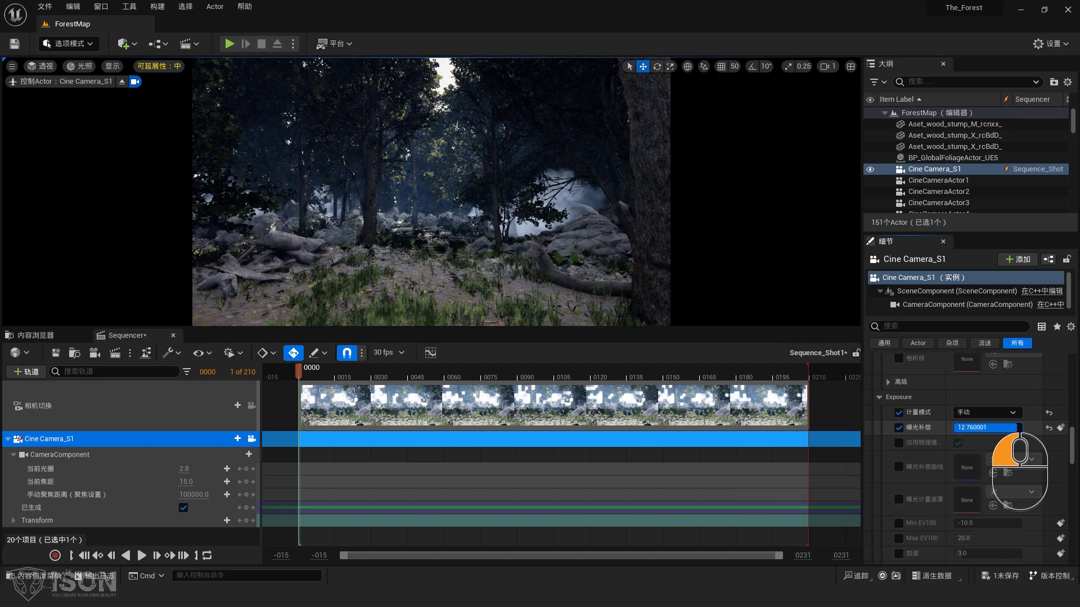
- Switch the metering mode to Auto Exposure Histogram (自动曝光柱状图) for comparison and back to Manual (手动)
click(987, 412)
click(977, 422)
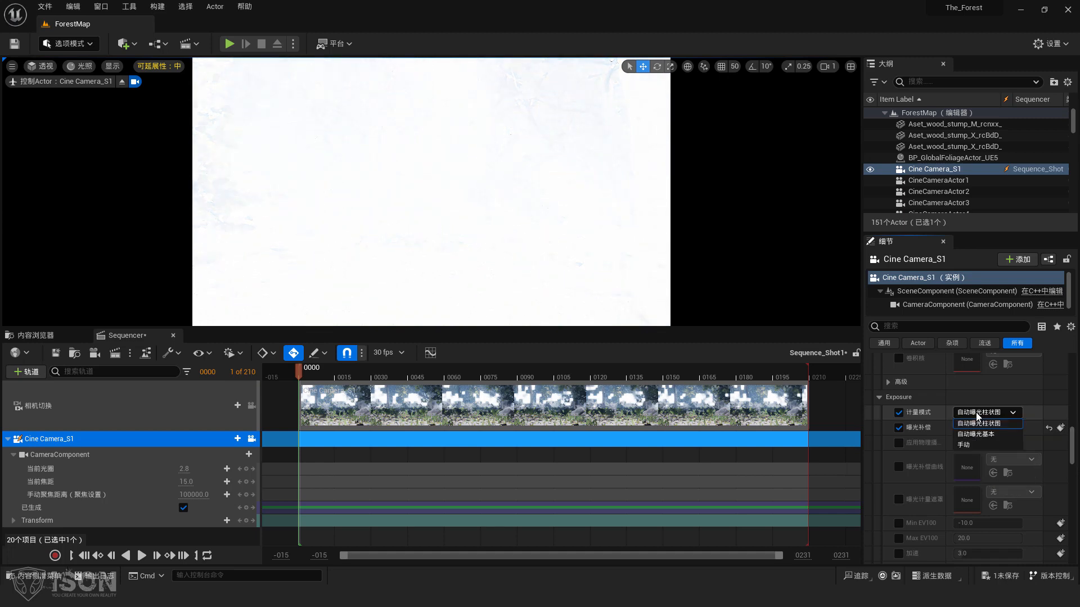
click(978, 415)
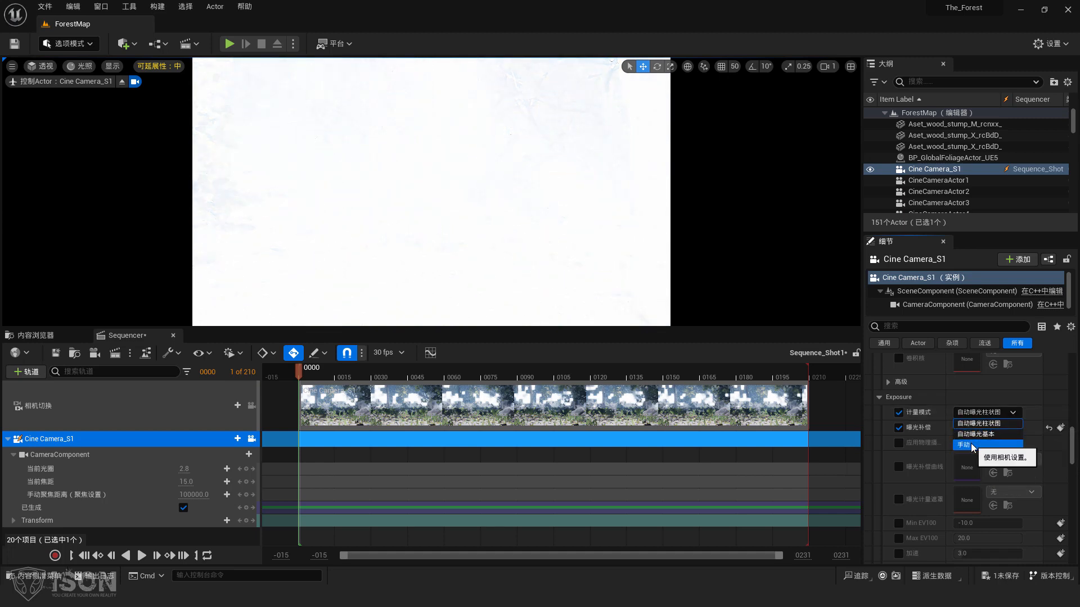
click(973, 445)
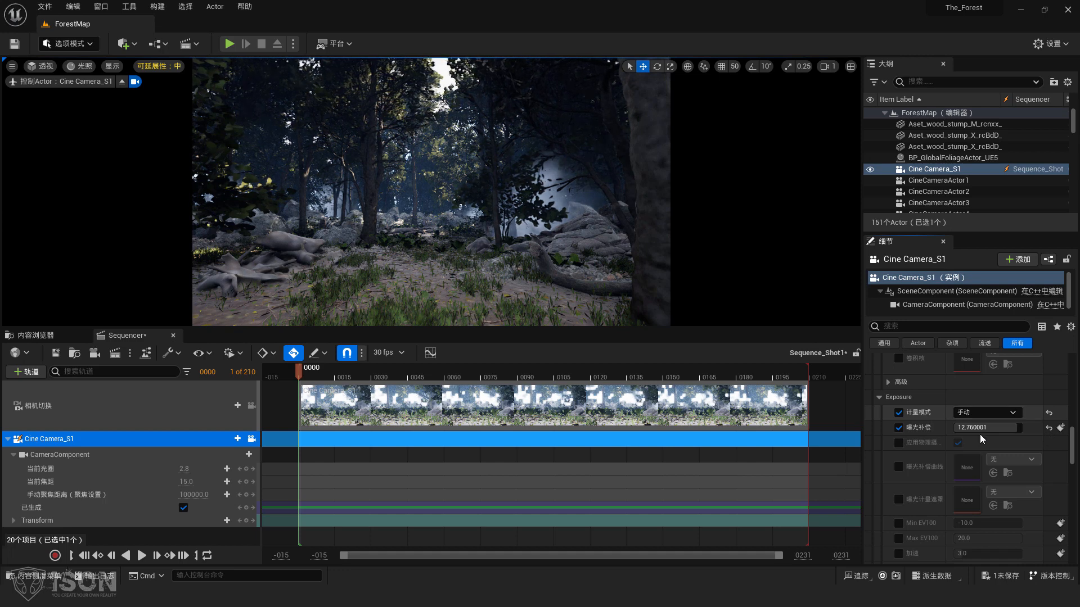
- Try exposure compensation values of 10 and 11 for Cine Camera_S1
click(984, 427)
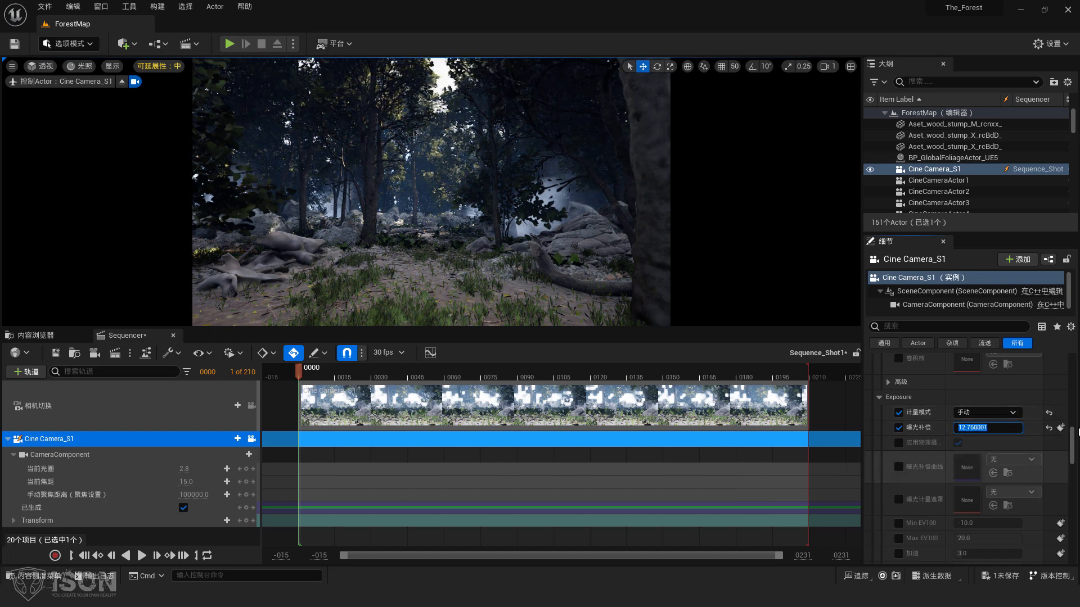
text(10)
key(Return)
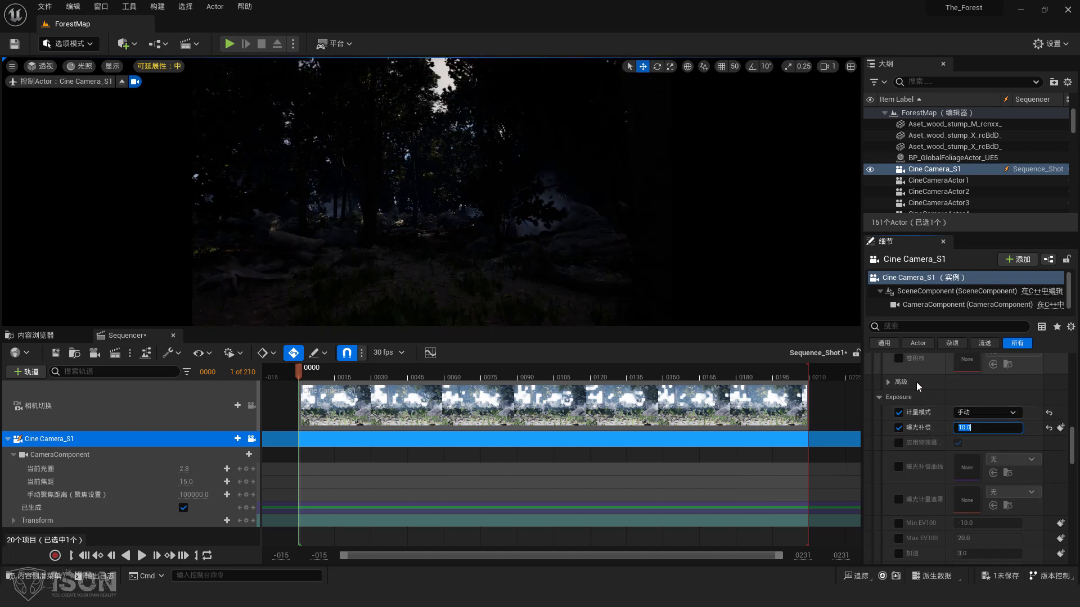
click(972, 430)
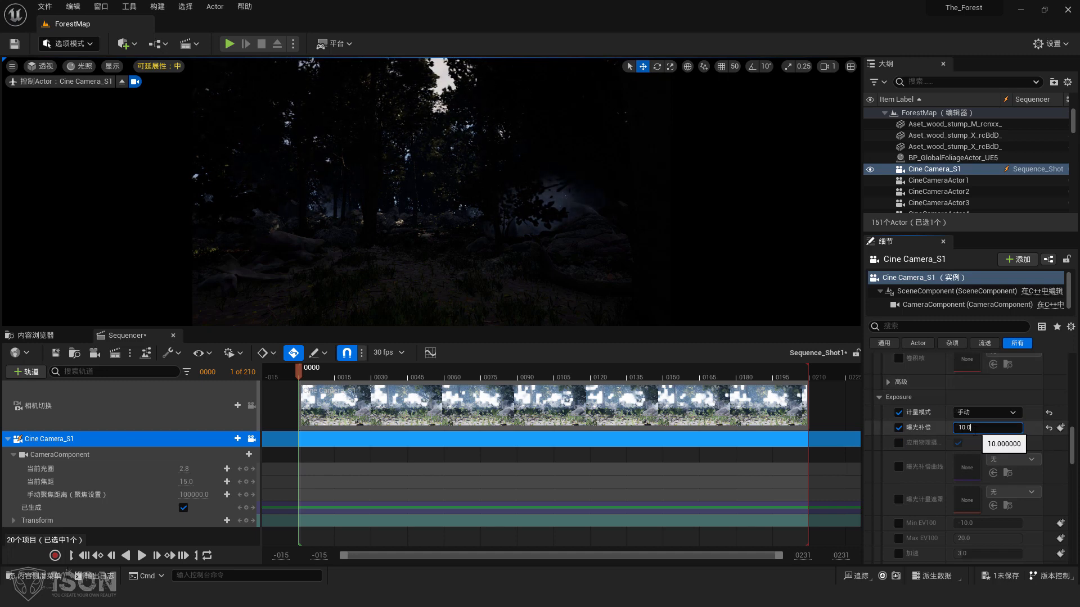
double_click(962, 427)
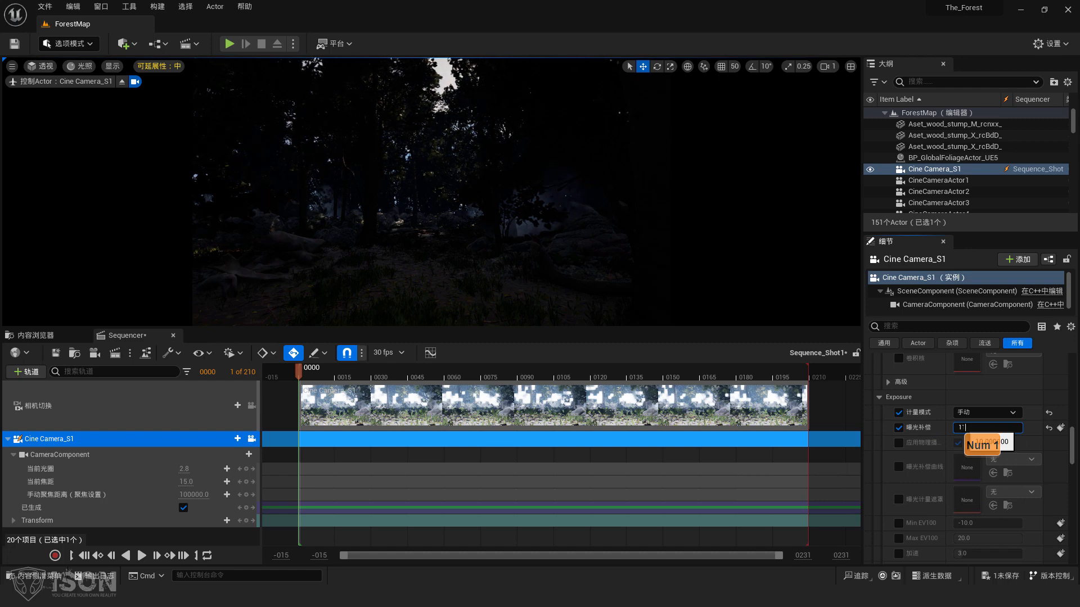
text(11)
key(Return)
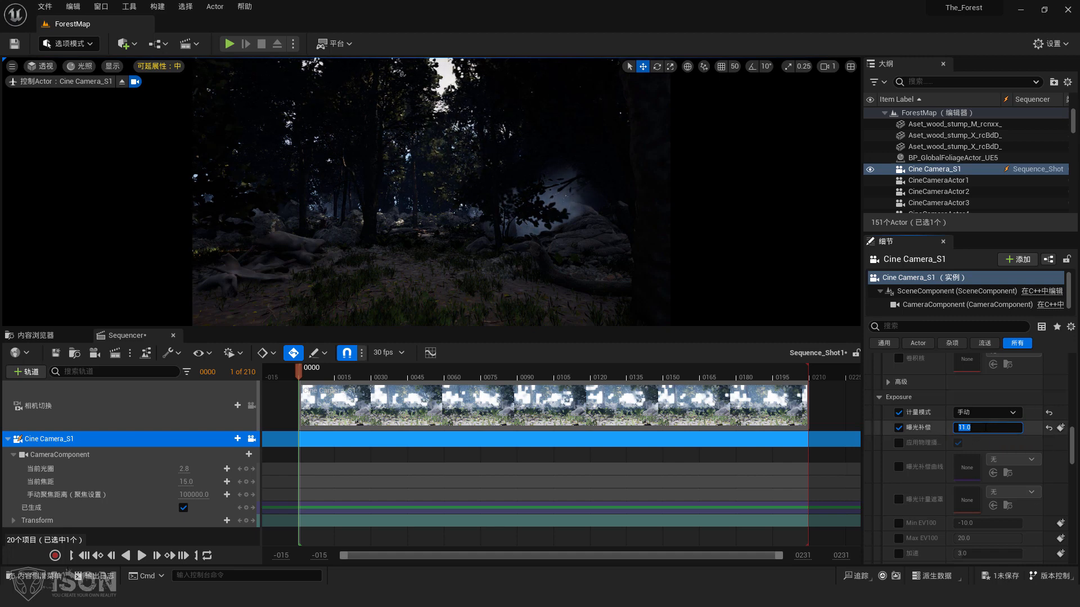
- Set Cine Camera_S1's exposure compensation to 12
drag(985, 428, 940, 428)
text(12)
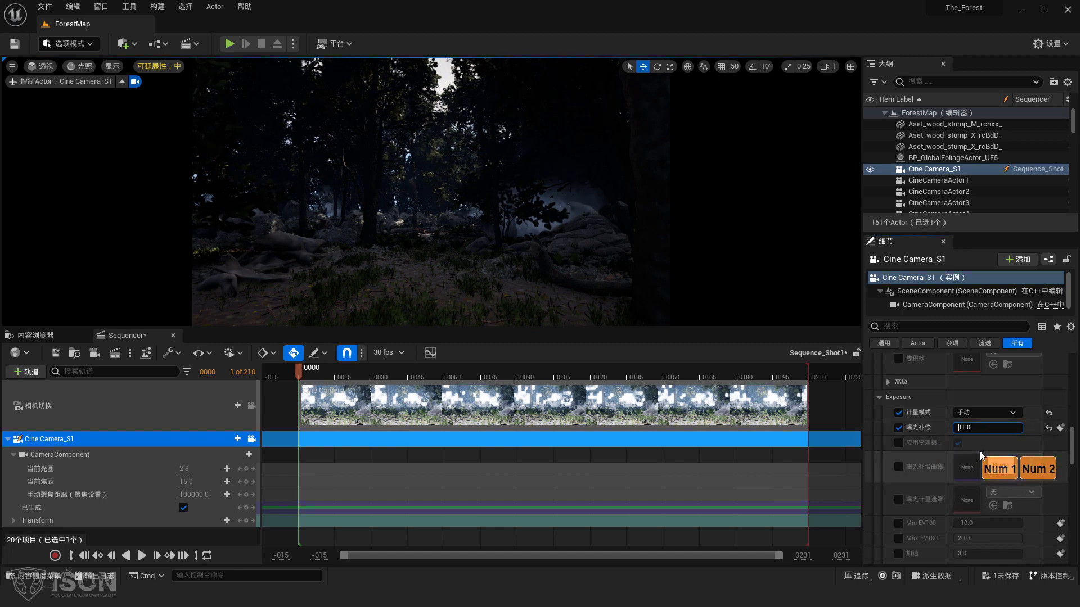
key(Return)
key(Home)
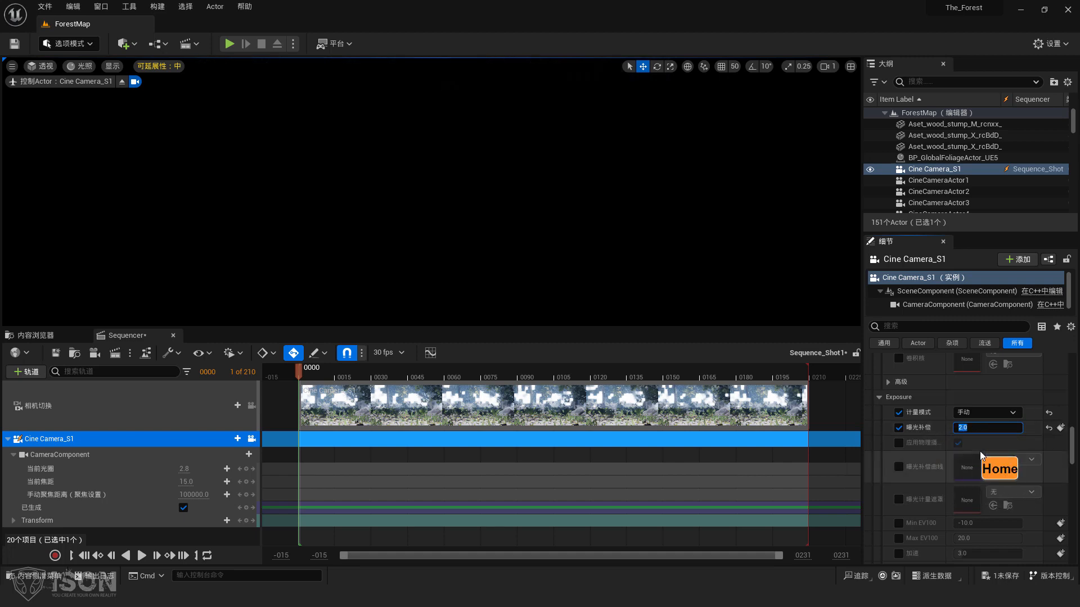
text(1)
key(Return)
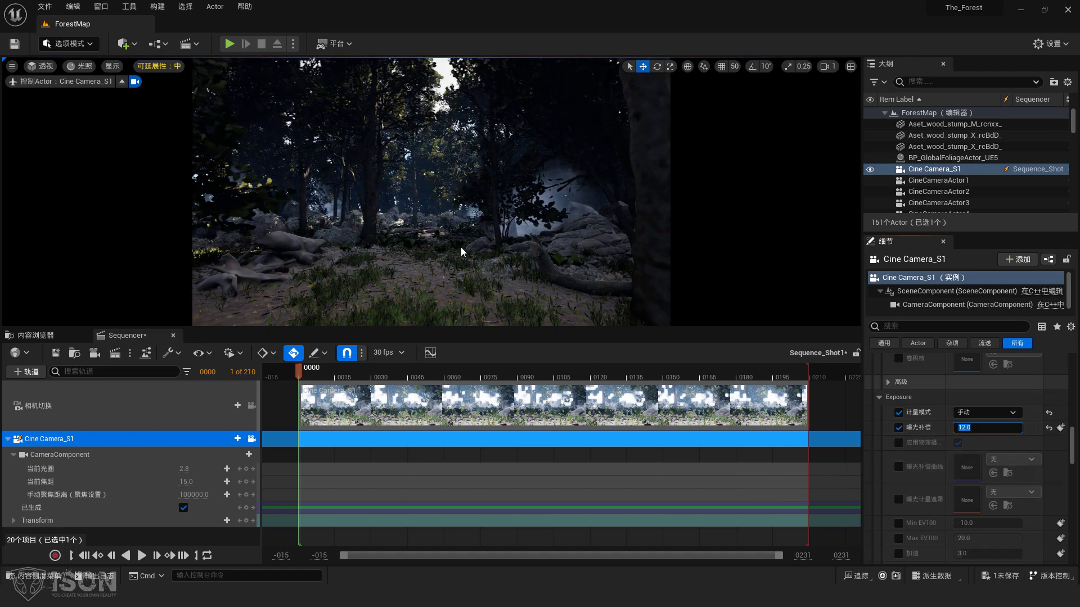
- Move and turn the piloted camera so the path, rocks and trees beyond the foreground trunk fill the frame
right_drag(504, 277, 428, 287)
key(w)
key(s)
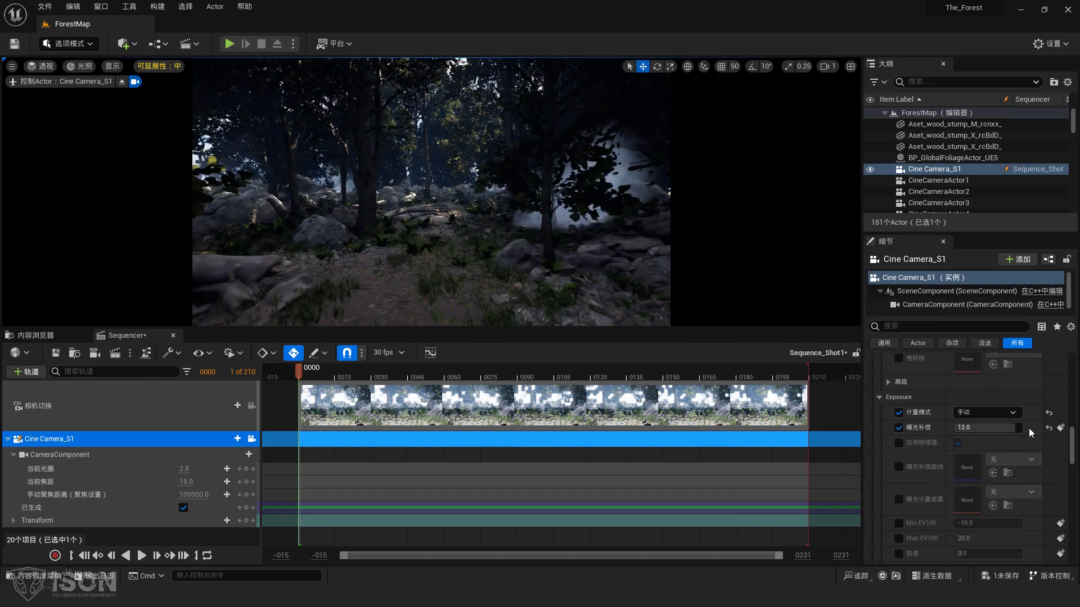
- Compare the unlocked viewport's brightness with Cine Camera_S1's view, finishing with the viewport locked to the camera
click(250, 439)
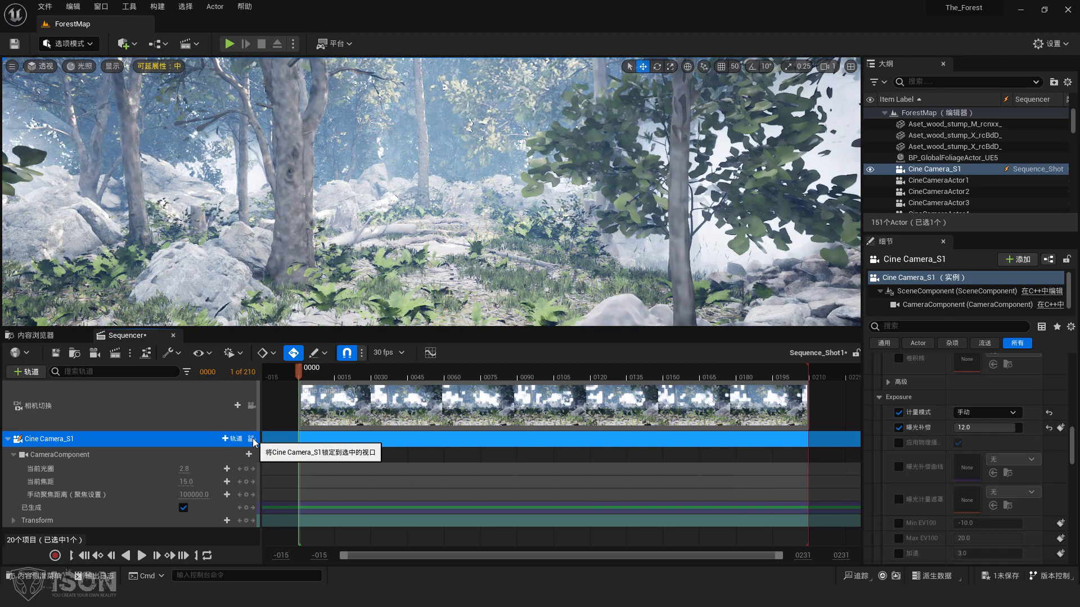
click(251, 439)
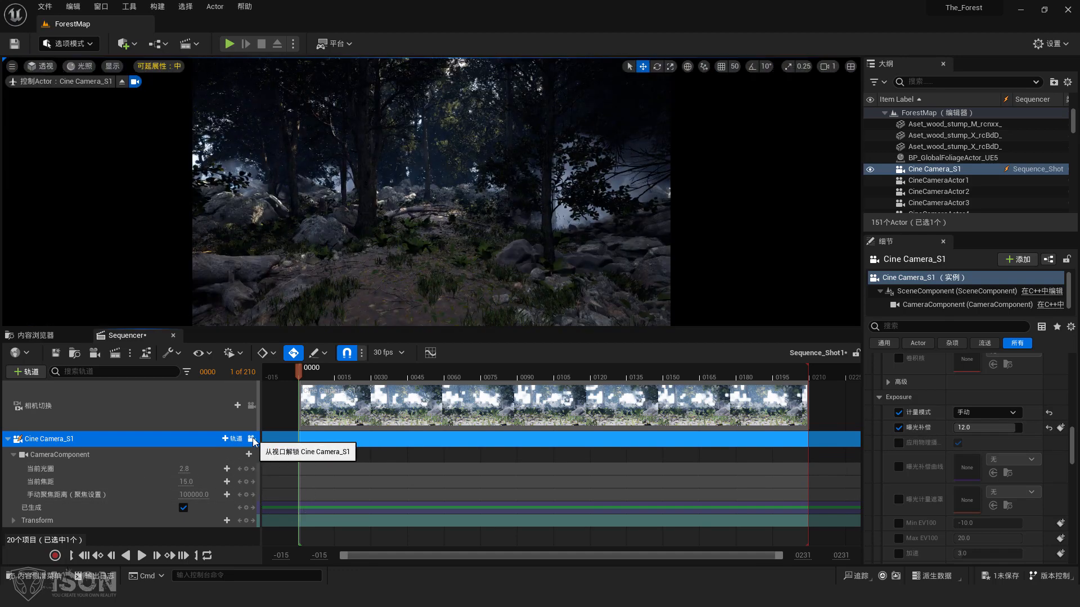
click(251, 439)
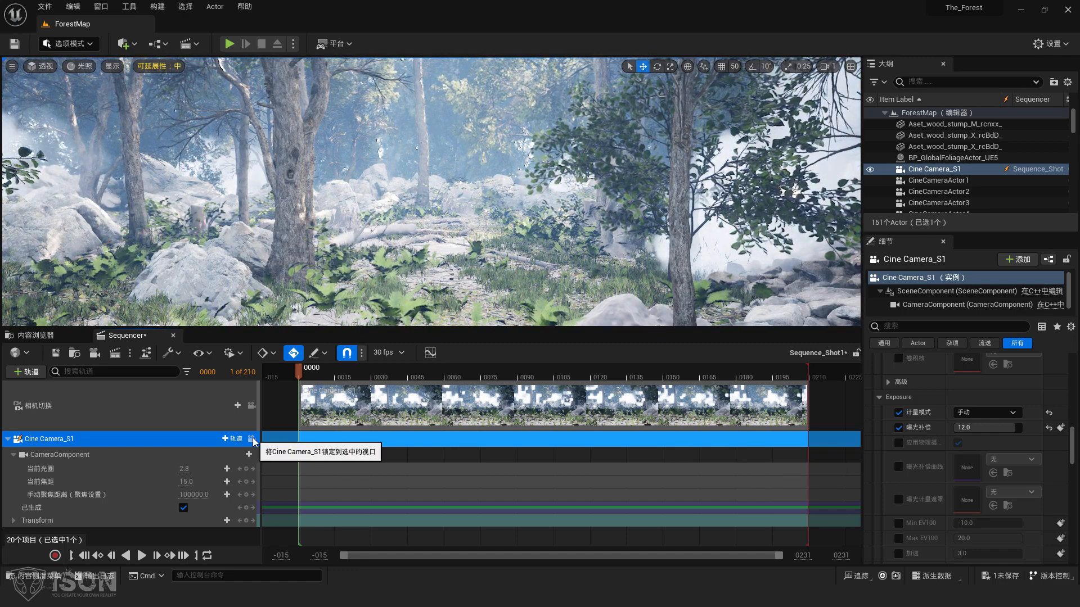
click(251, 440)
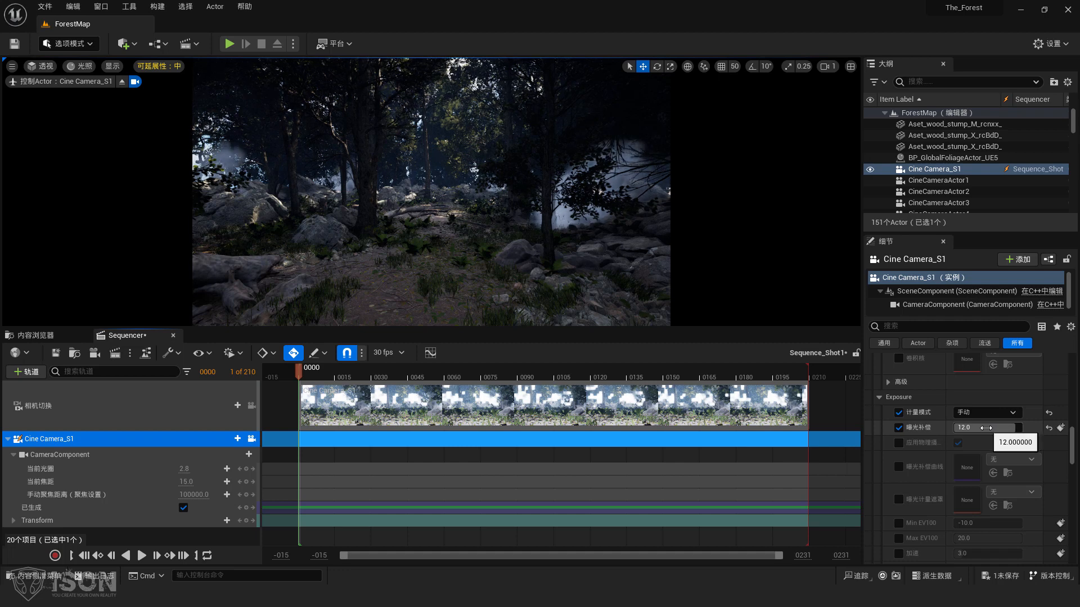
- Brighten the shot by raising Cine Camera_S1's exposure compensation to 12.5 and on to 13.56
click(999, 431)
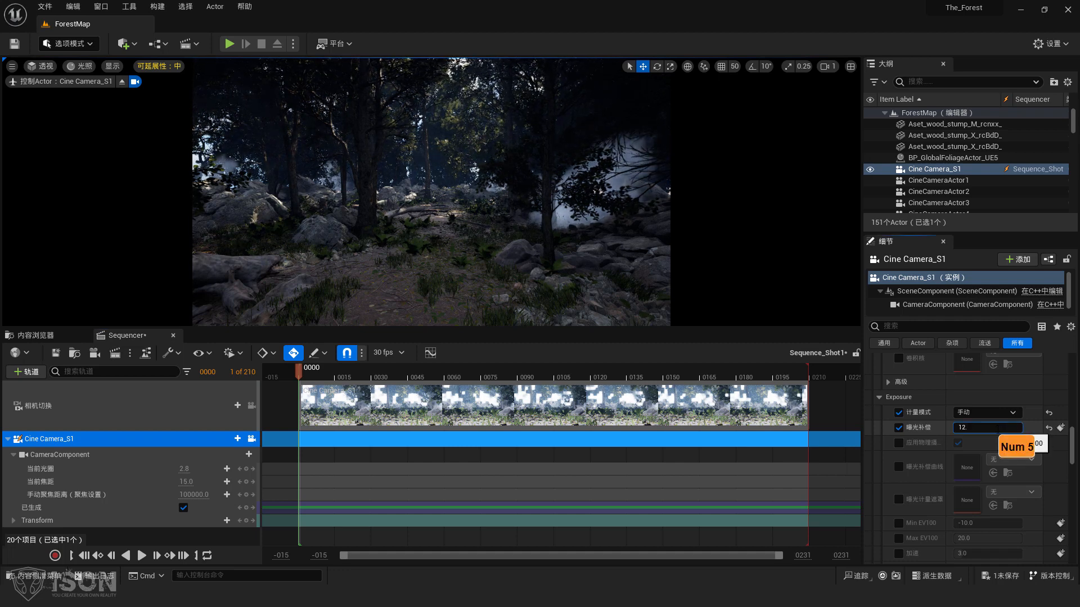
text(5)
drag(999, 429, 974, 429)
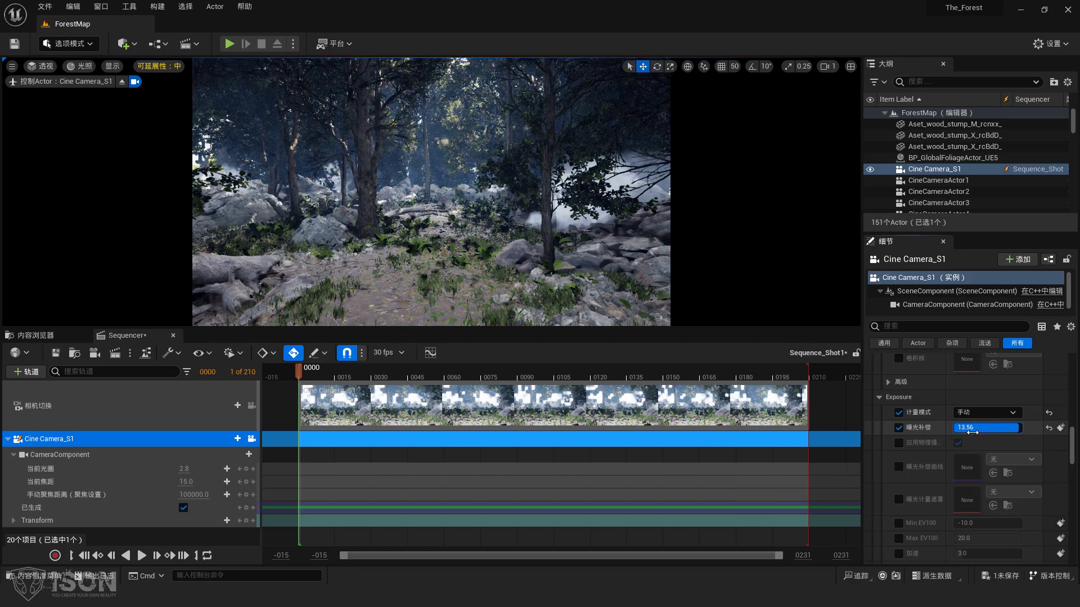
- Examine the engine scalability quality levels and leave them without changing any
click(1051, 45)
mouse_move(1000, 223)
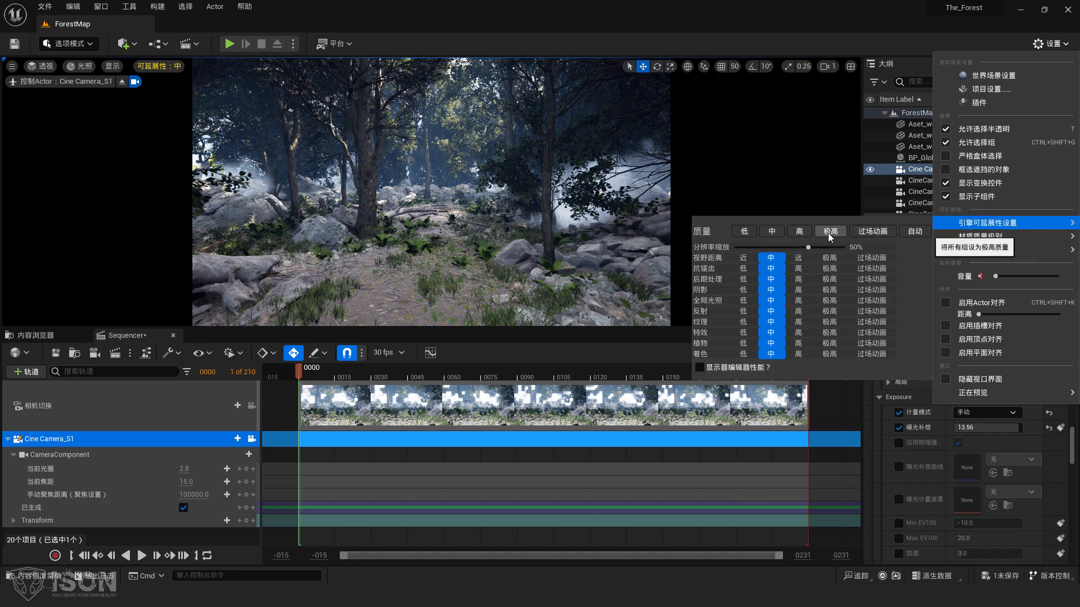
click(983, 35)
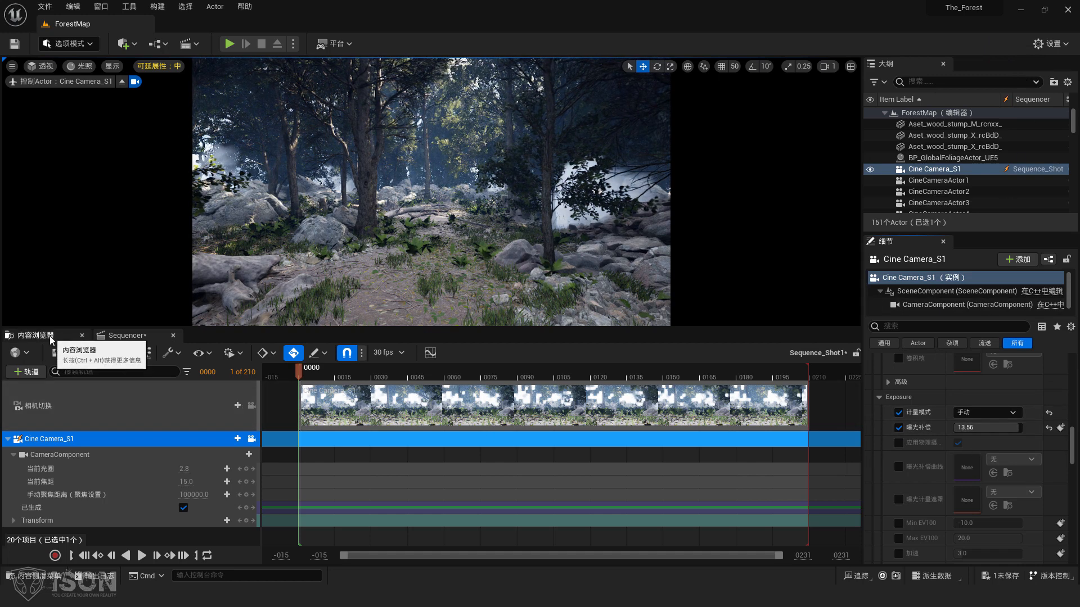
- Open Sequence_01 from the Sequence folder, check CineCameraActor1's manual exposure settings, and return to the folder
click(35, 335)
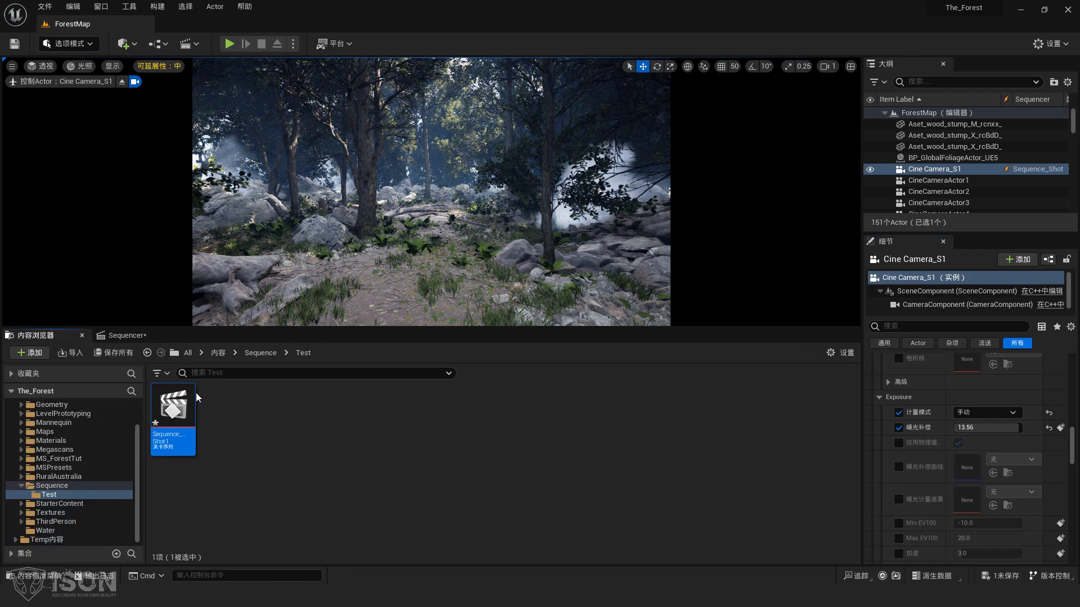
click(50, 486)
double_click(239, 437)
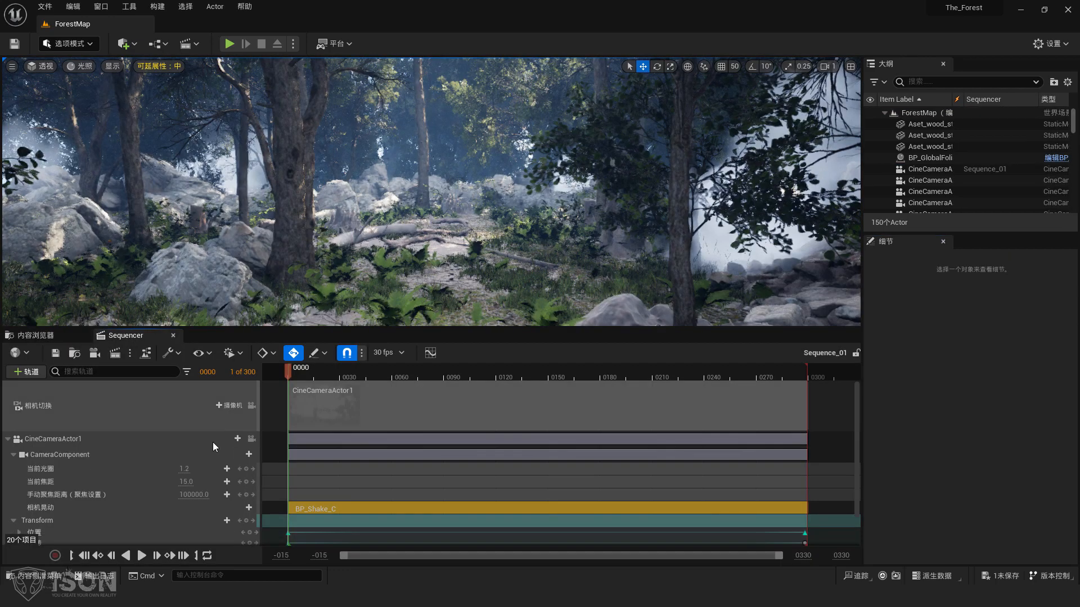
click(203, 440)
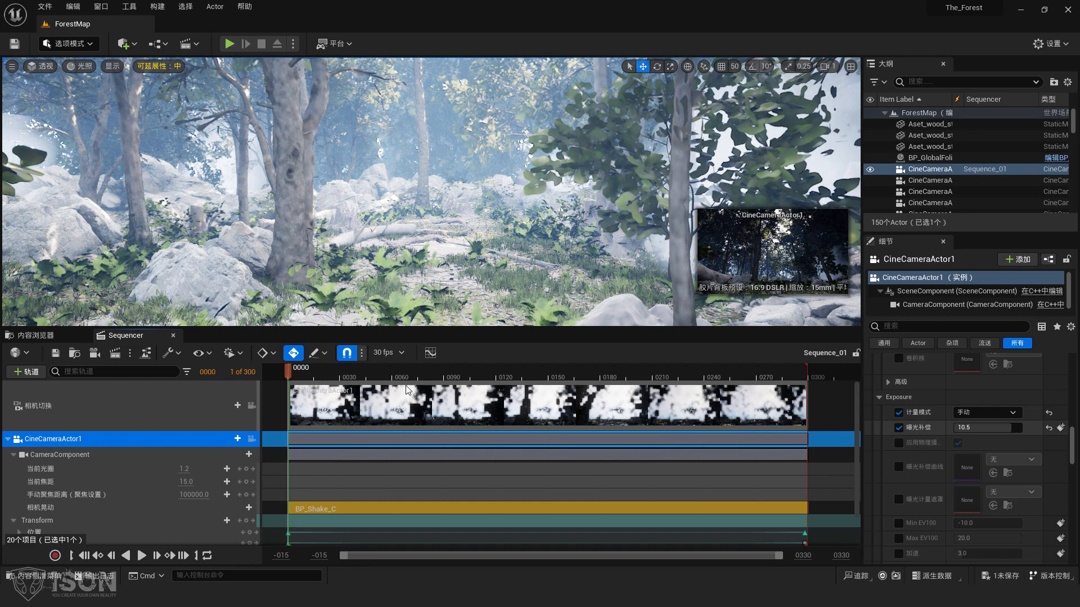
click(55, 335)
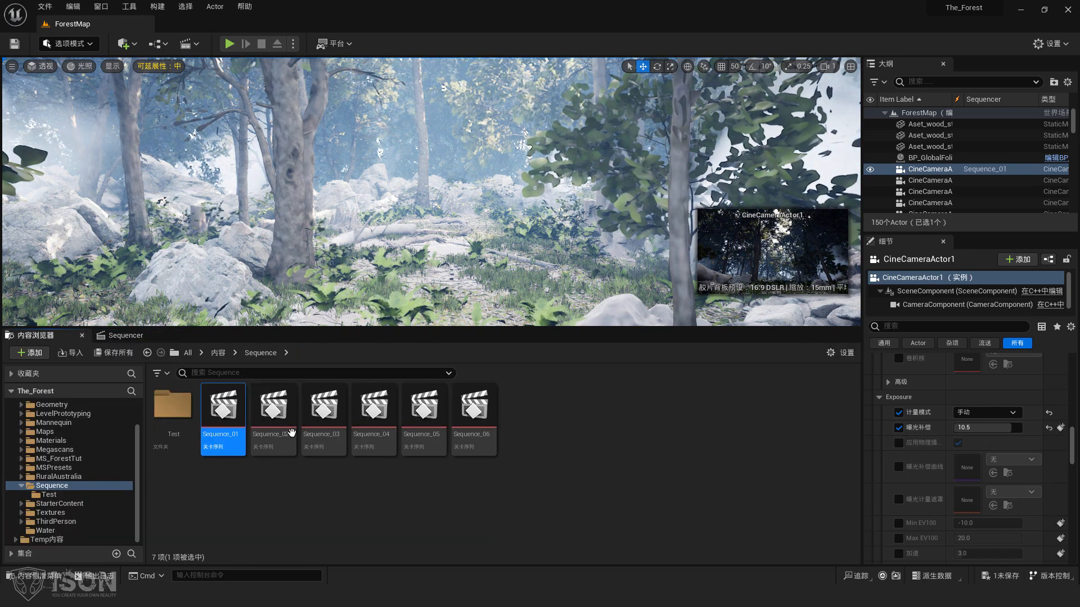
- Open Sequence_Shot1 from the Test folder and select Cine Camera_S1, with the outliner's label column widened
double_click(172, 405)
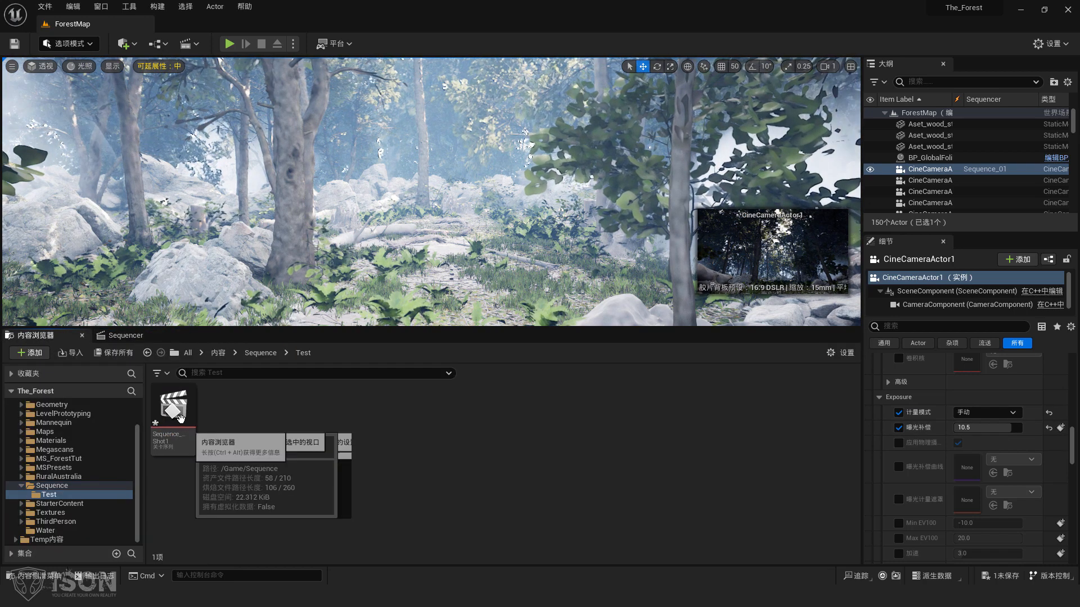
double_click(175, 408)
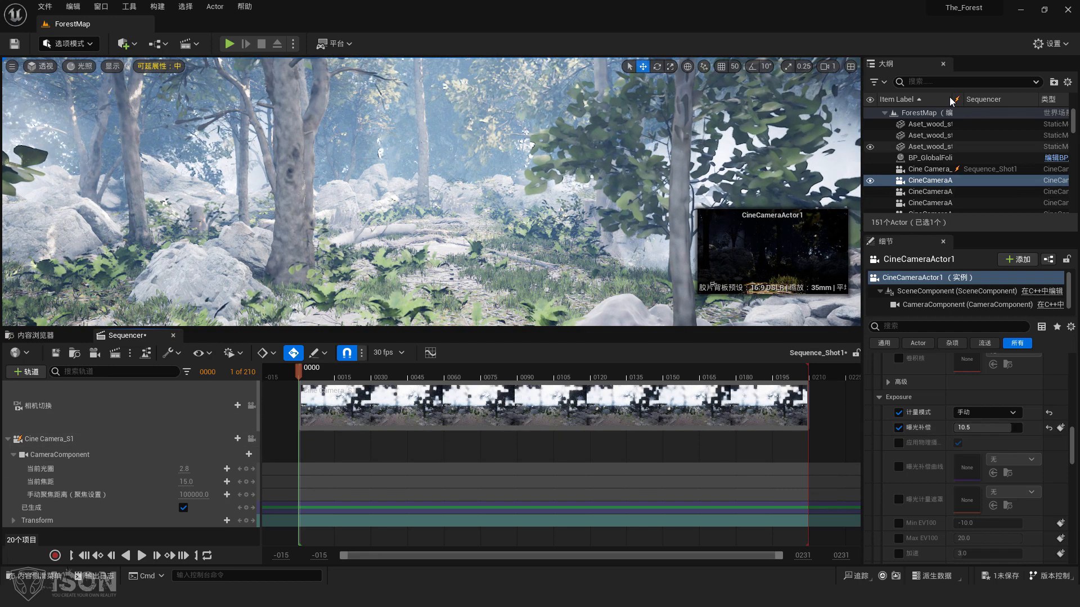
drag(954, 102, 987, 132)
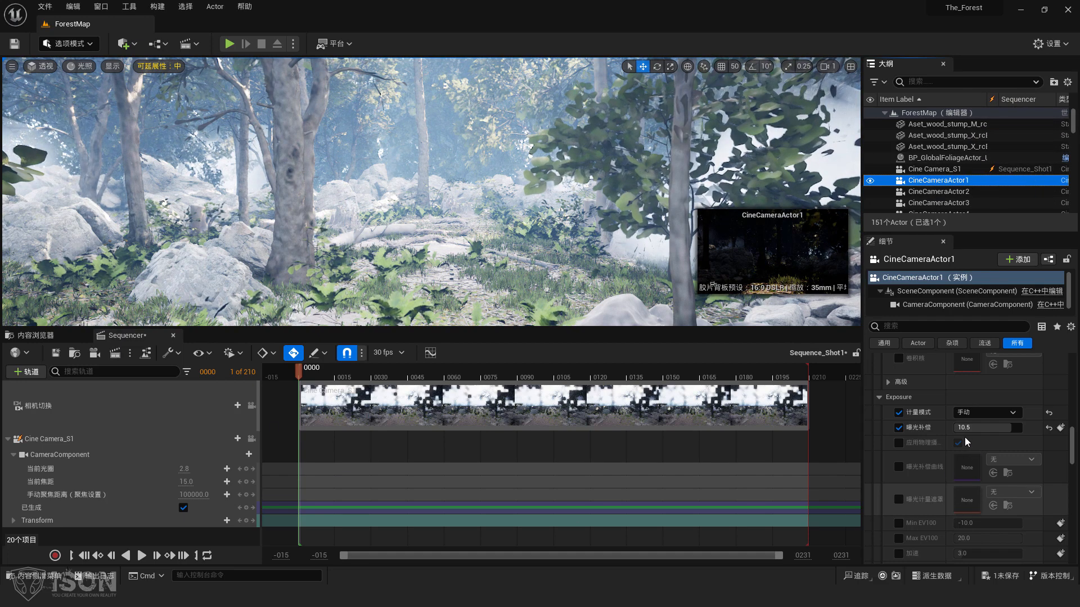
click(73, 437)
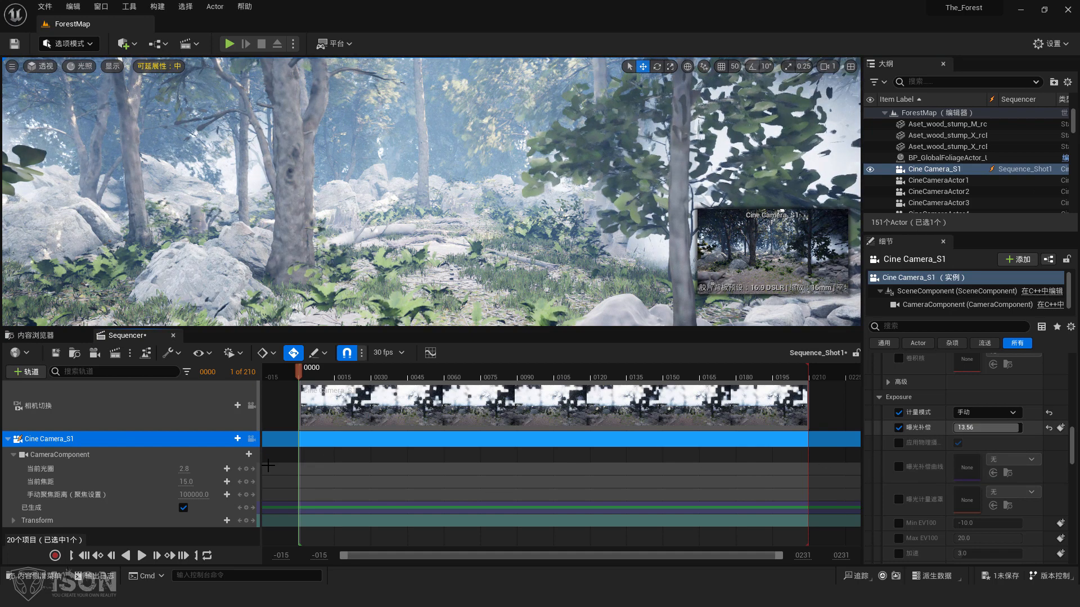
- Compare Cine Camera_S1's view with the free viewport by toggling the camera lock, finishing unlocked
click(252, 439)
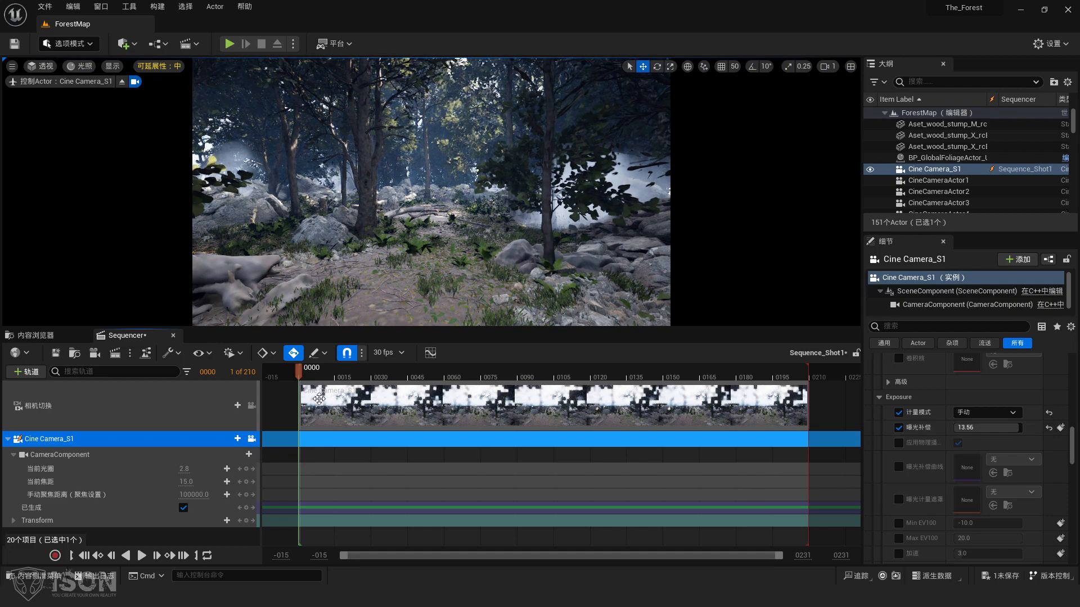
click(251, 438)
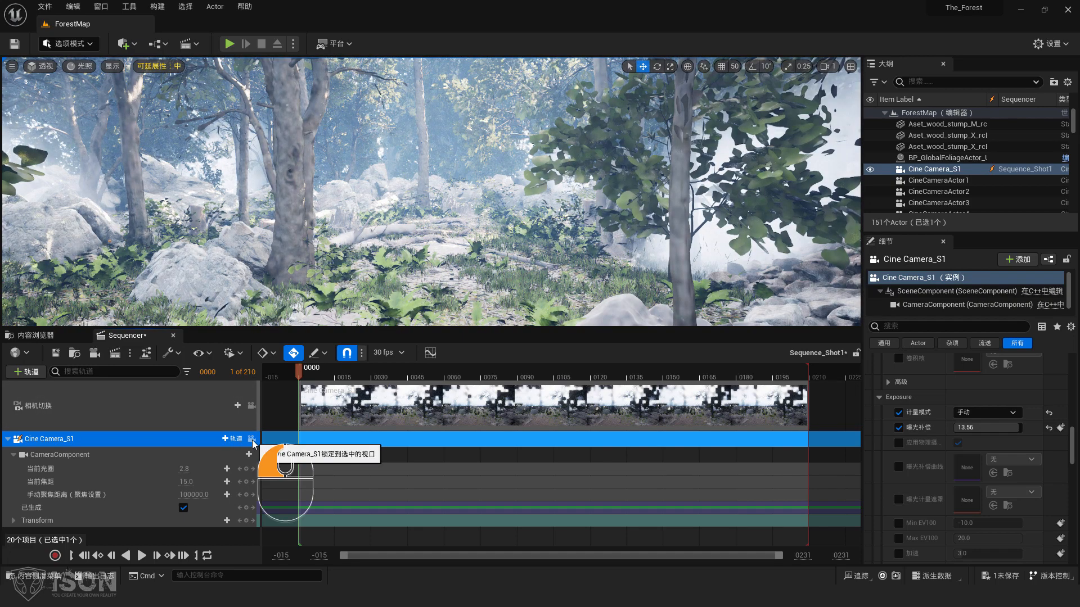
click(252, 440)
click(252, 440)
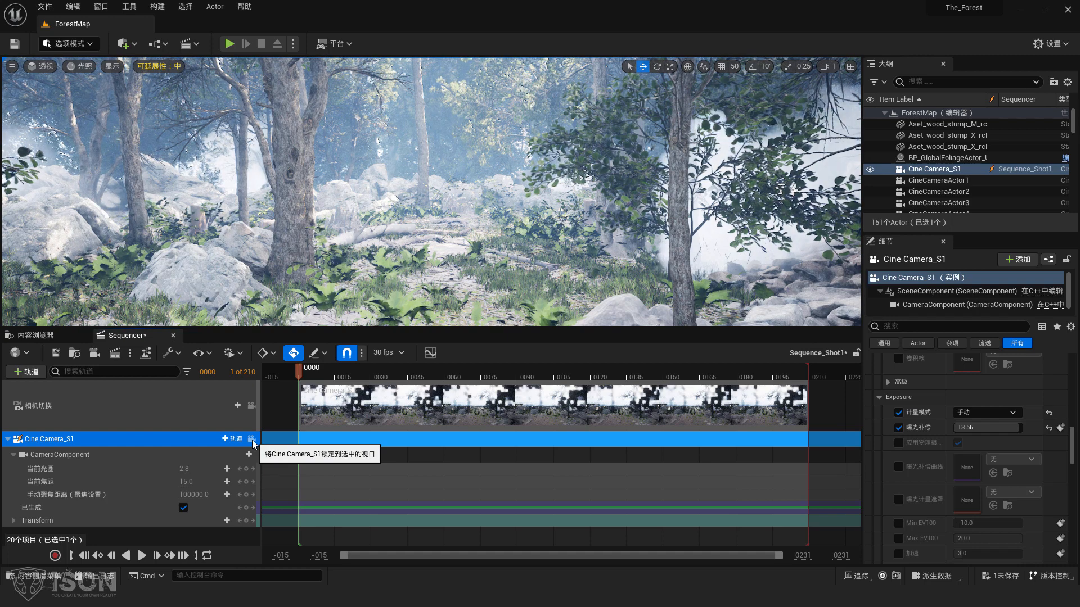
- Set Cine Camera_S1's exposure compensation to 11 and lock the viewport to the camera with a slight change of aim
click(101, 451)
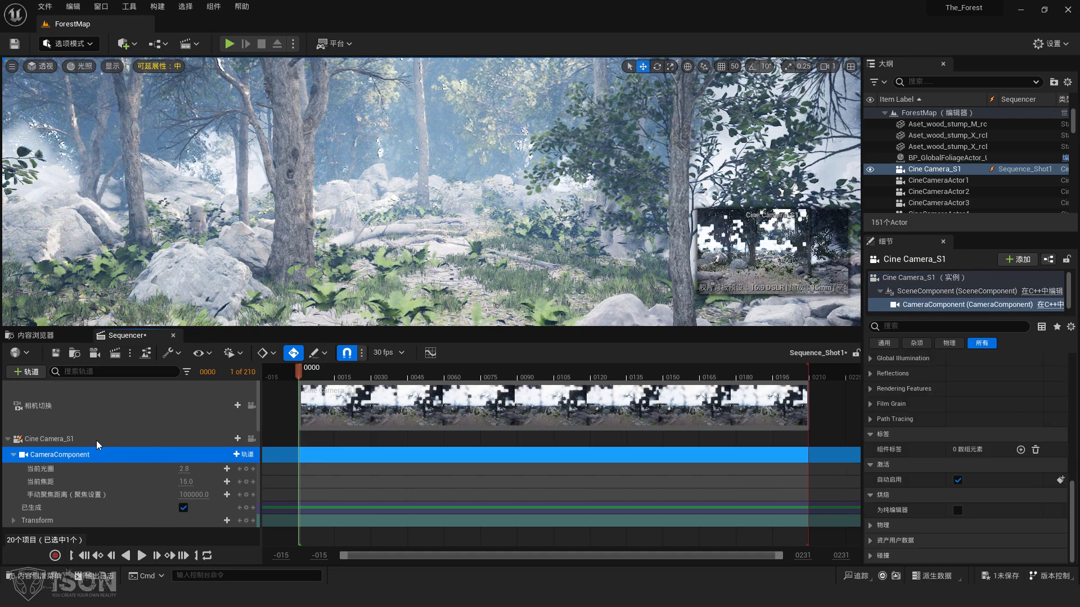
click(97, 441)
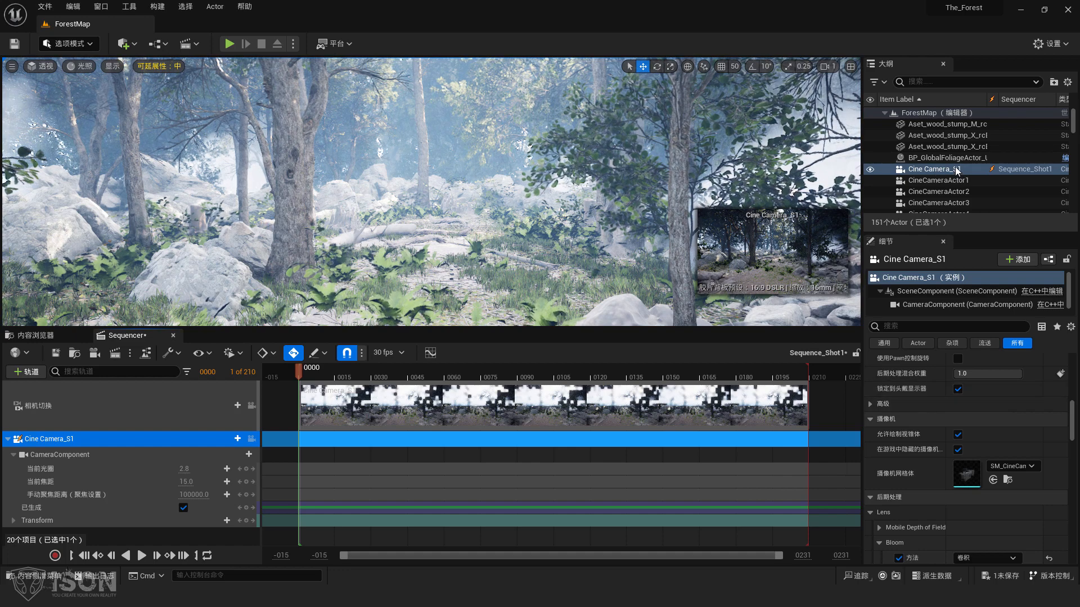
click(1005, 433)
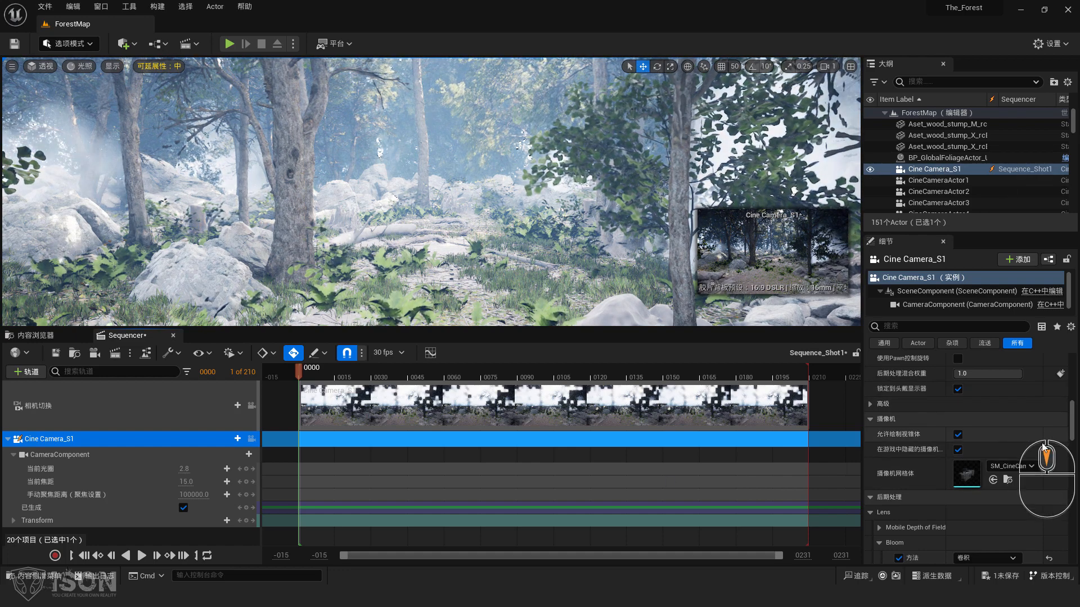
scroll(1007, 456, down, 5)
scroll(998, 485, down, 4)
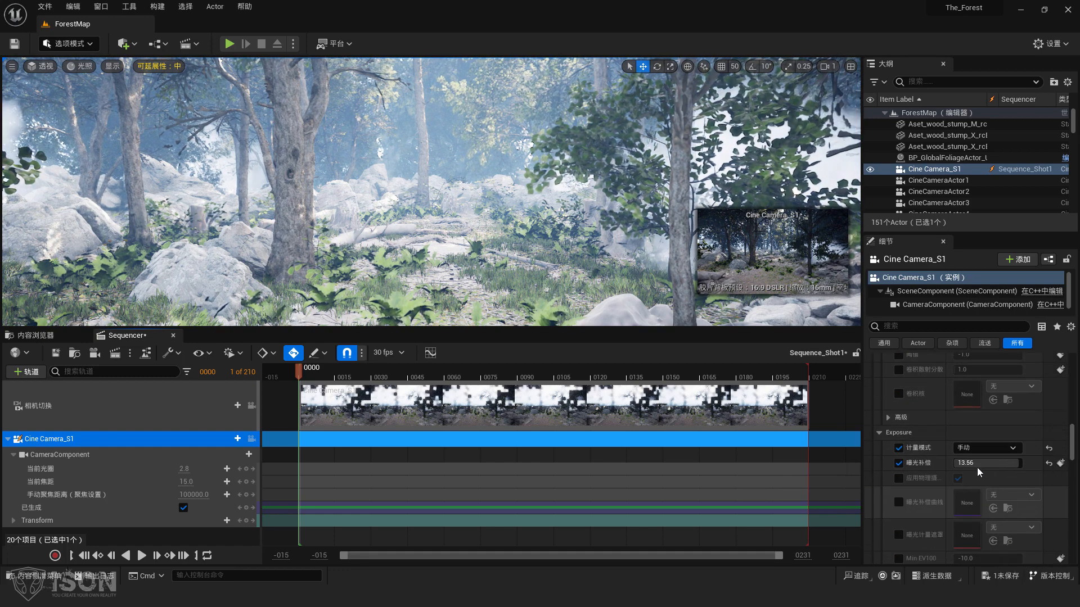
click(990, 463)
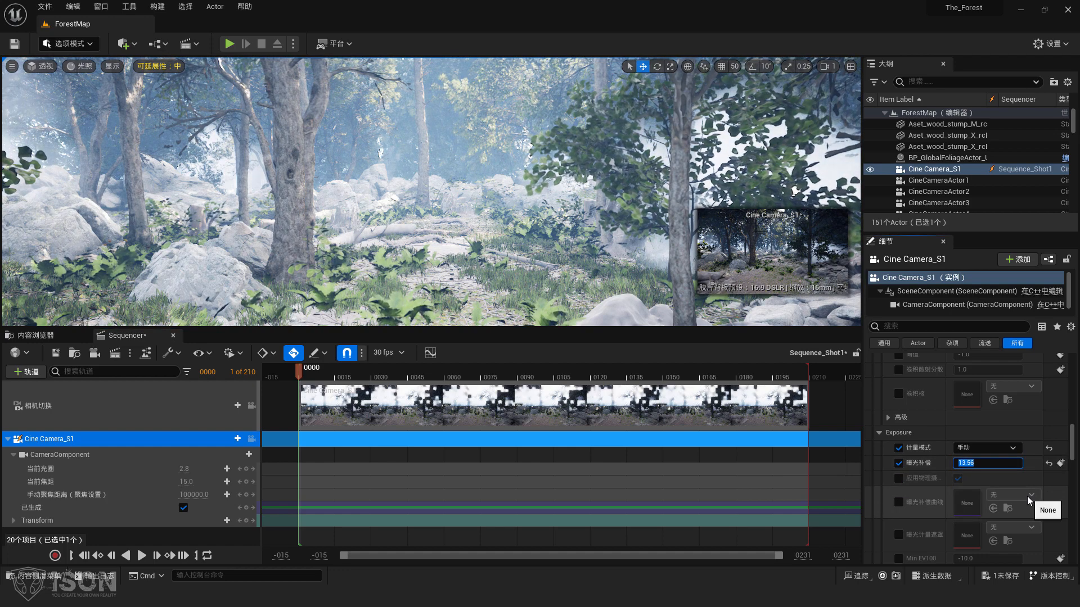
key(End)
text(11)
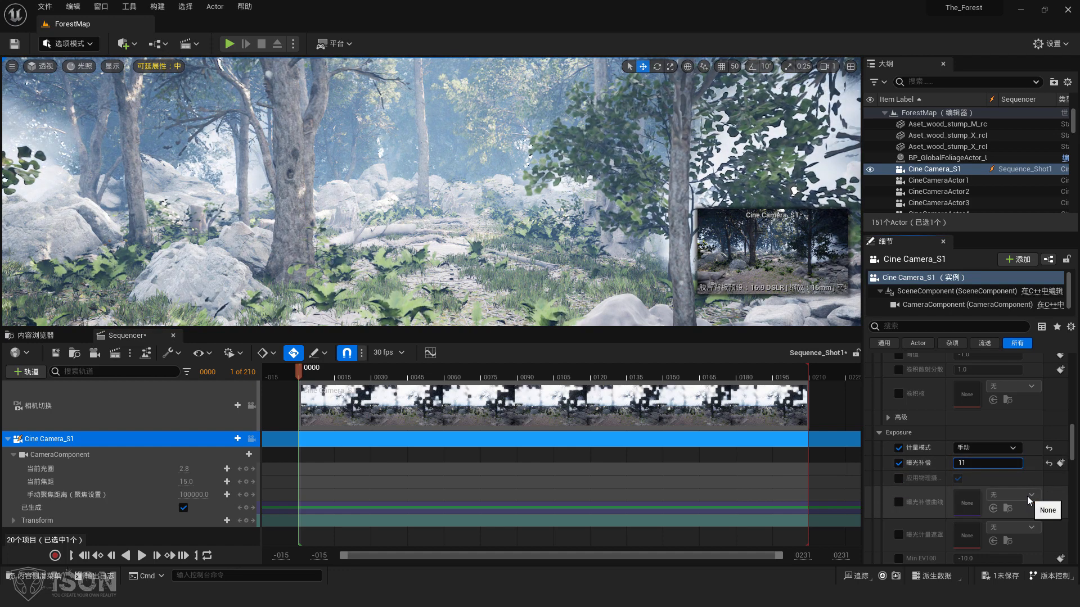
key(Return)
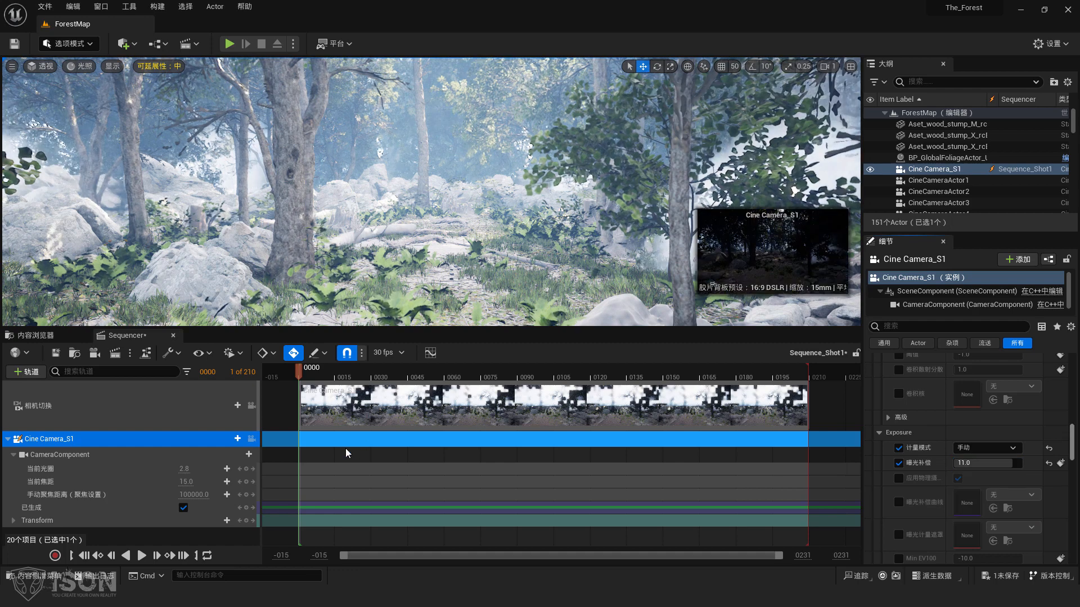
click(252, 439)
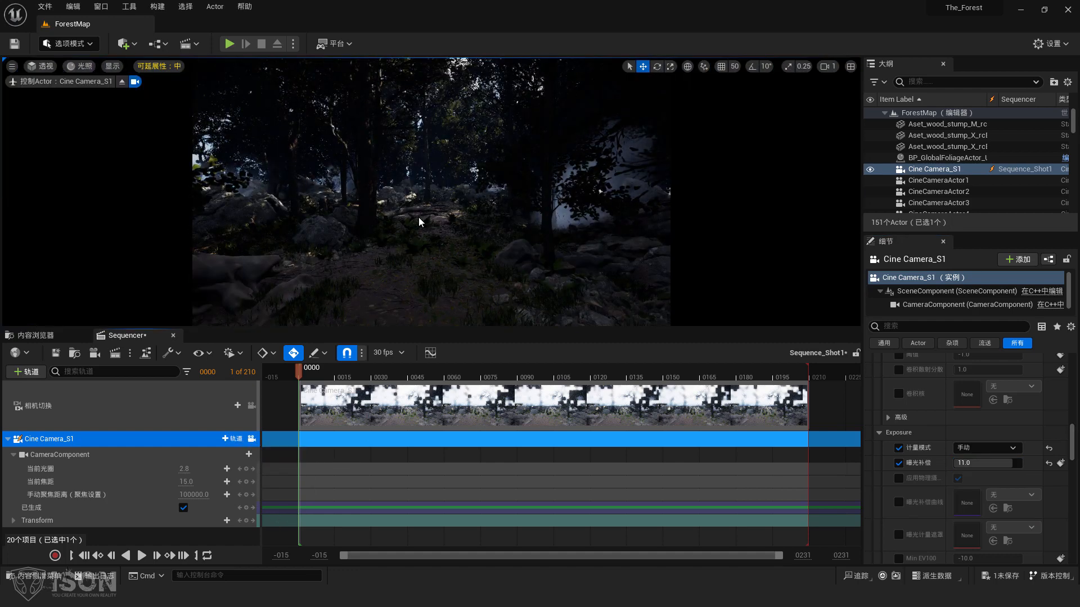
right_drag(422, 222, 413, 207)
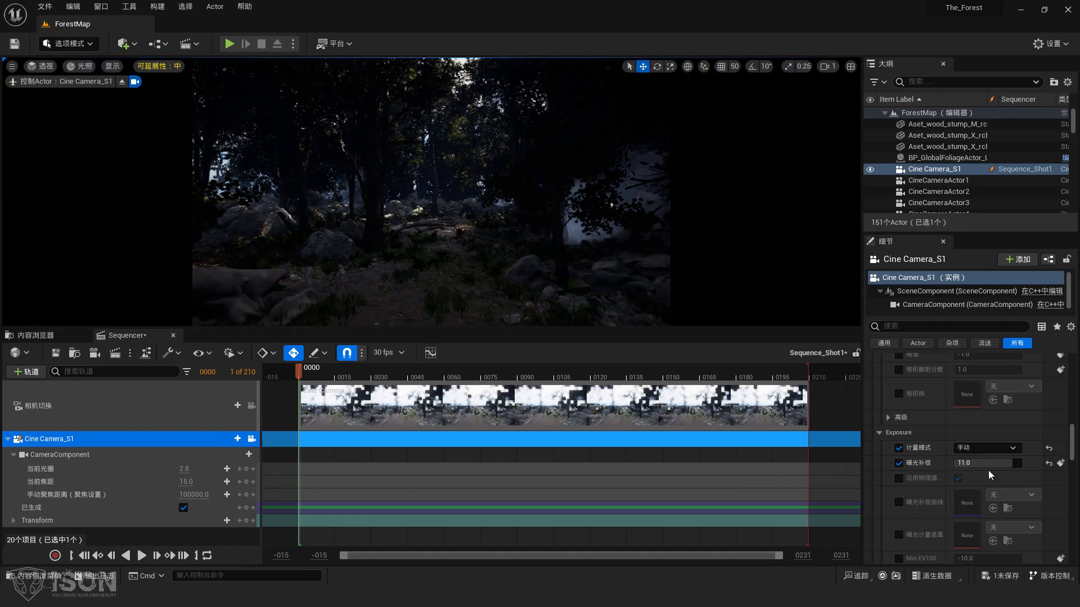
- Enable the intensity and bokeh size overrides in Cine Camera_S1's Lens Flares settings
scroll(1031, 477, down, 2)
scroll(1032, 477, down, 7)
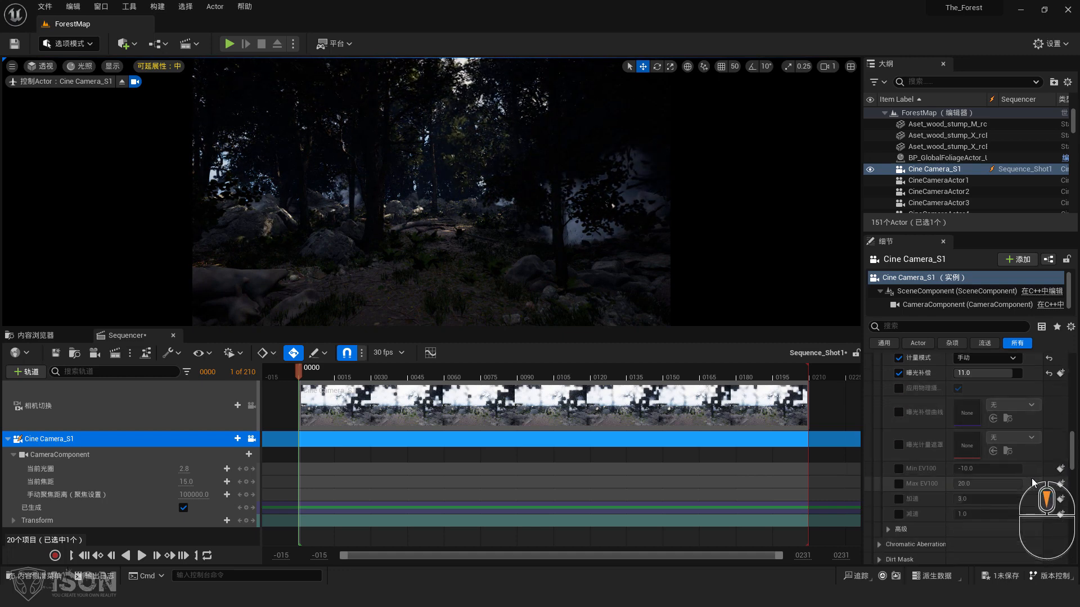
scroll(1032, 479, down, 1)
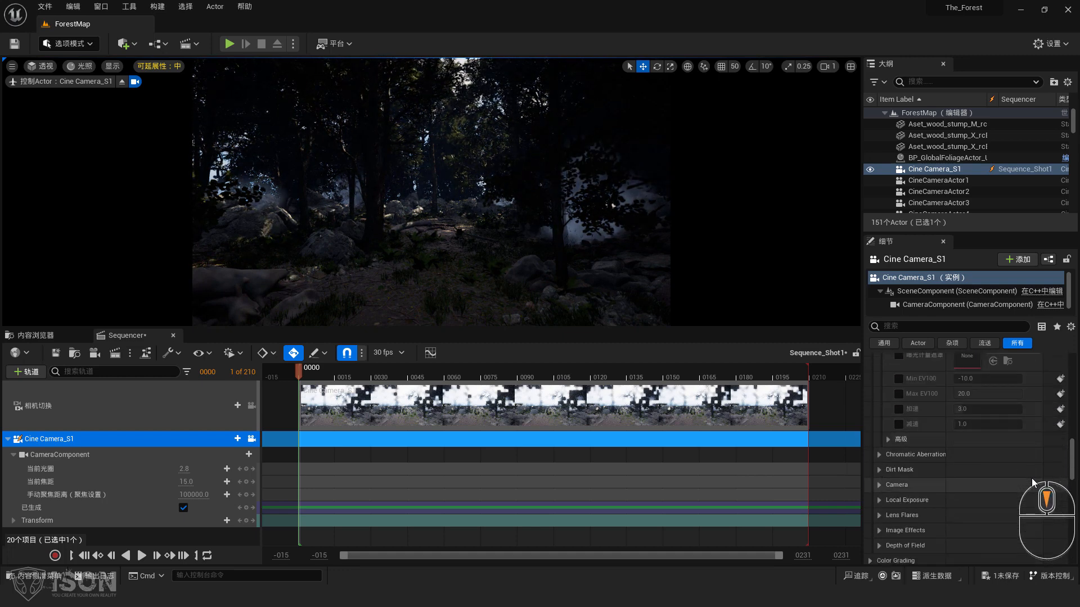
click(879, 516)
scroll(991, 481, down, 2)
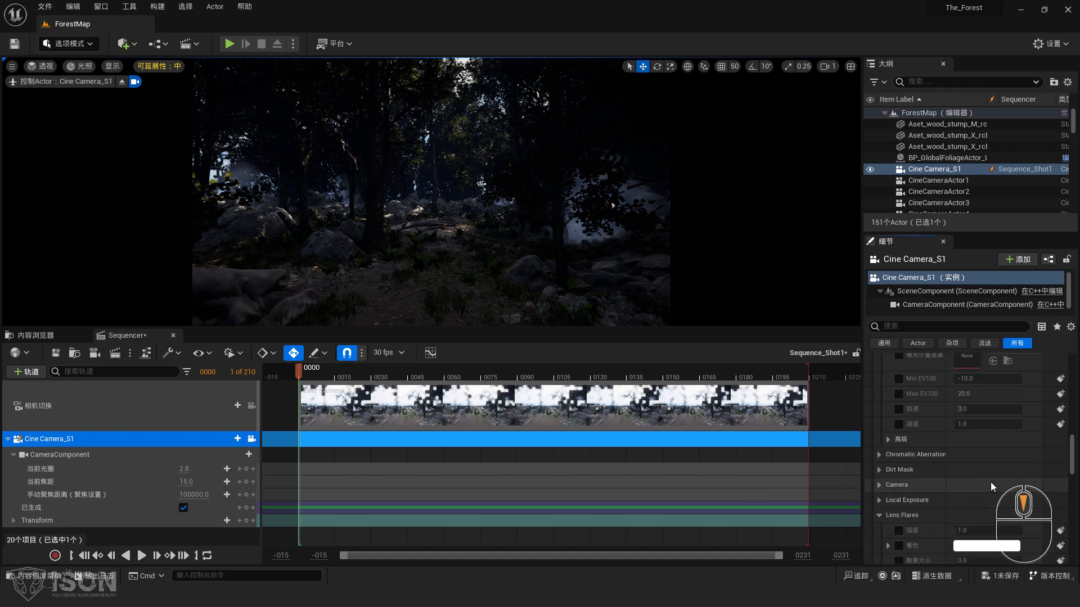
scroll(991, 482, down, 3)
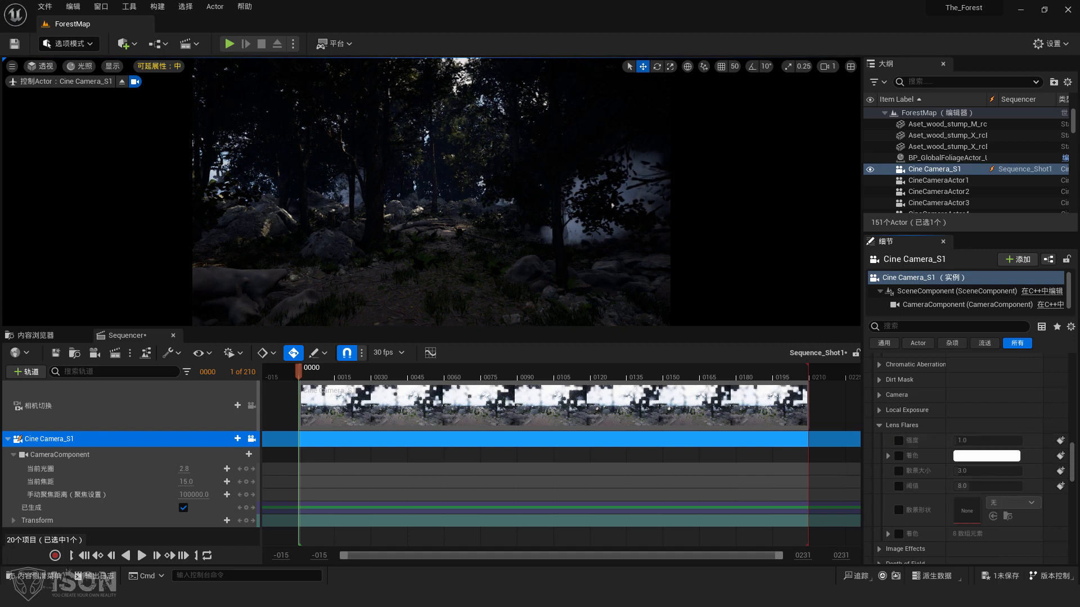
click(900, 442)
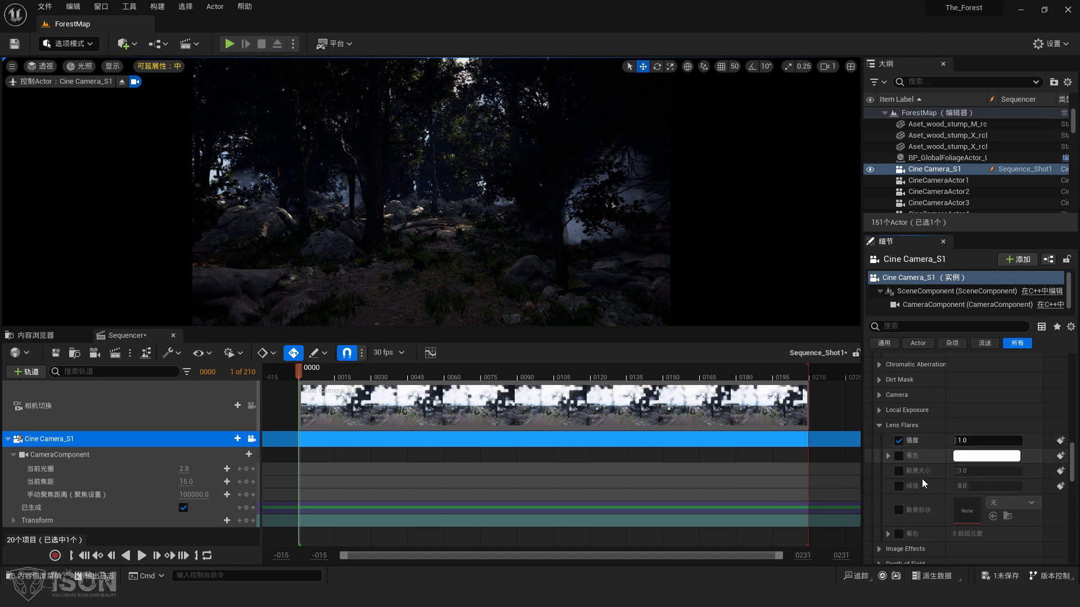
click(899, 474)
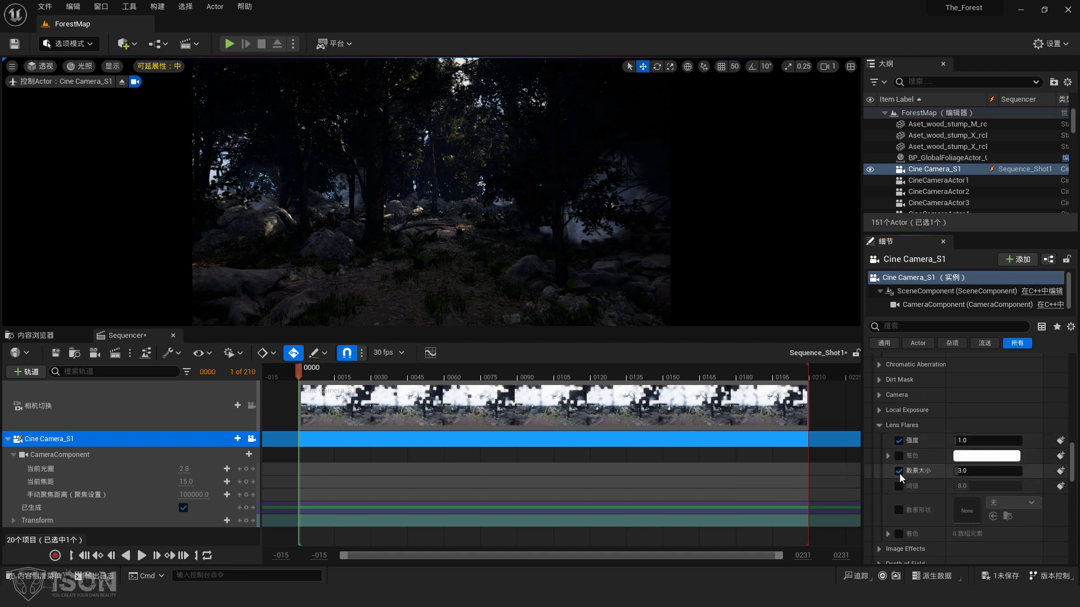
- Move the locked camera forward and tilt it up toward the bright sky gap between the trees
right_drag(560, 241, 560, 242)
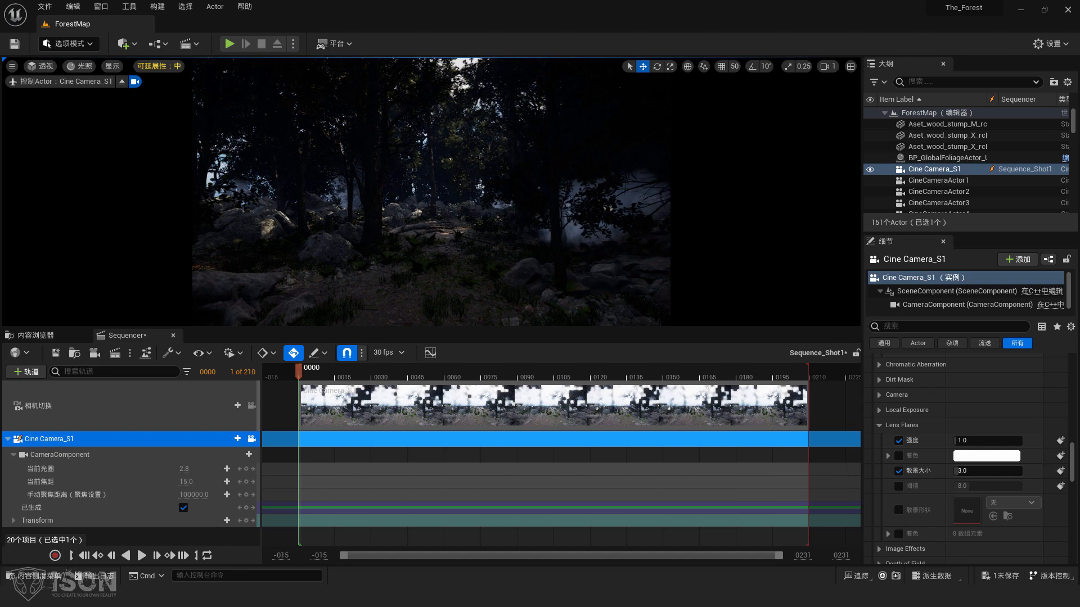
key(ctrl+l)
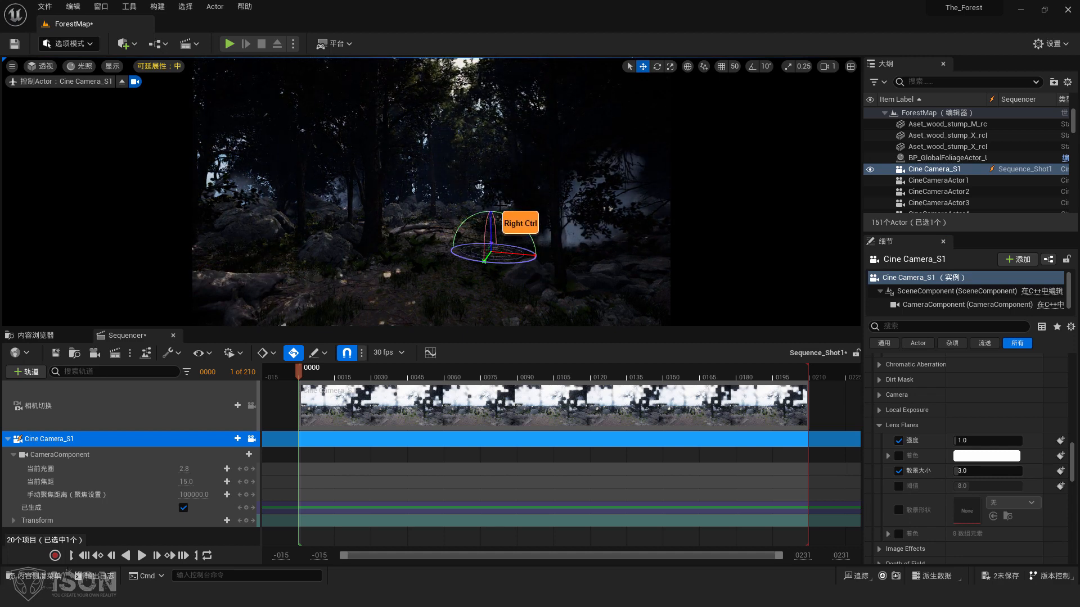
key(w)
right_drag(536, 205, 536, 205)
key(s)
key(w)
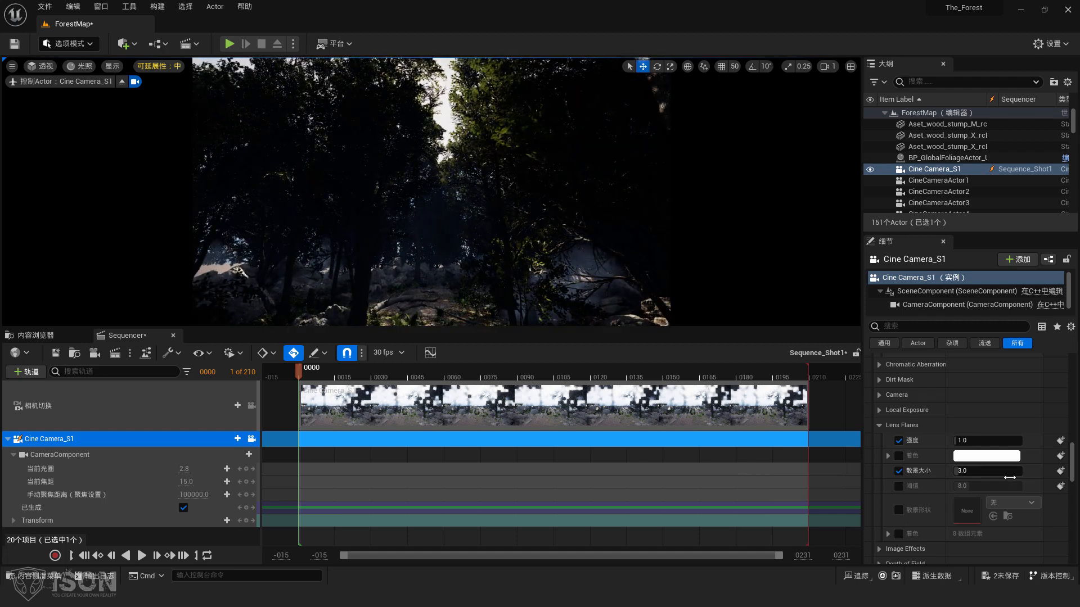
- Raise the Lens Flares intensity of Cine Camera_S1 to 9.064
click(969, 471)
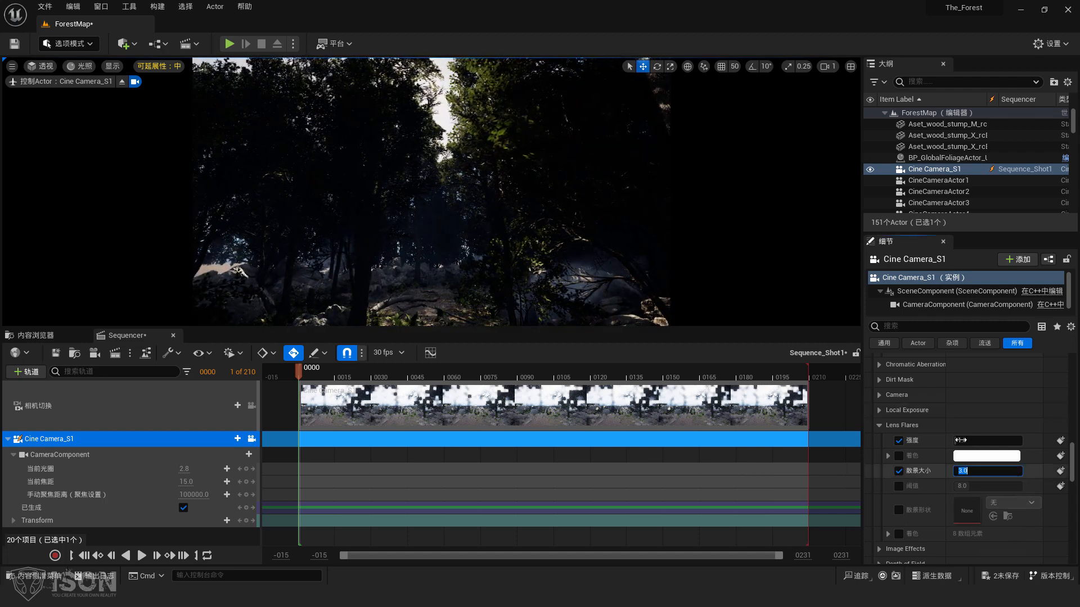
click(963, 440)
drag(964, 440, 992, 440)
- Fly the locked camera through the trees and aim it up at the cloudy sky to look for lens flares
right_drag(630, 255, 629, 255)
key(d)
key(a)
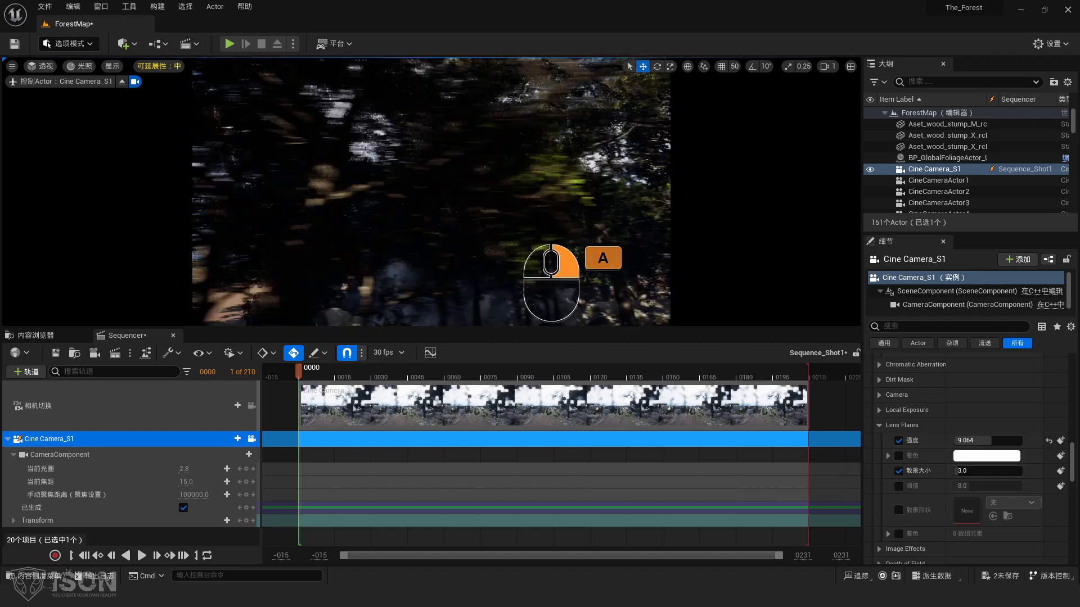
key(s)
right_drag(604, 220, 587, 154)
key(d)
key(w)
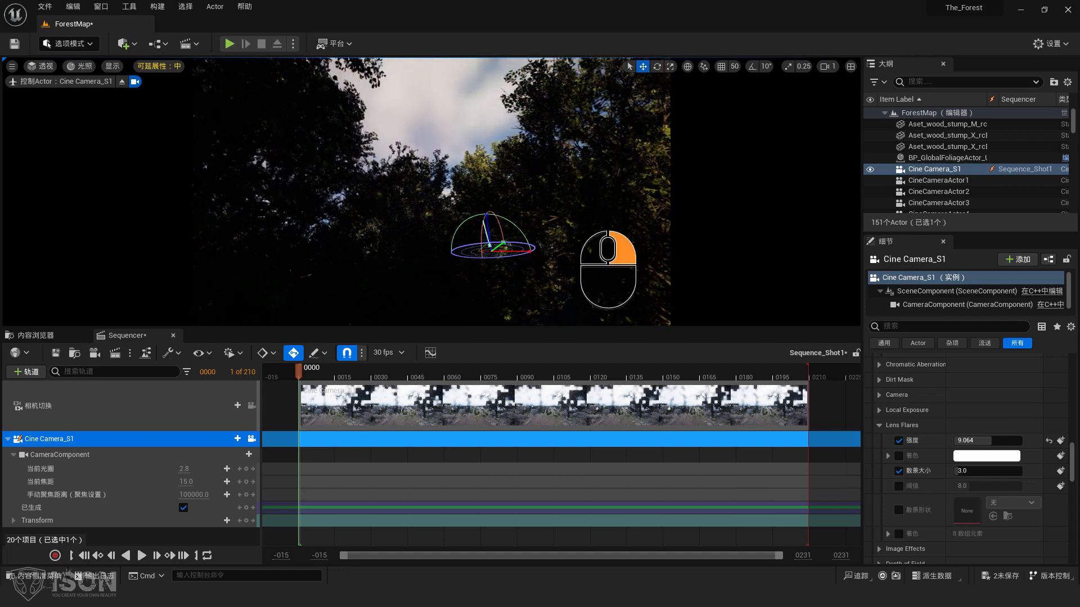
key(w)
right_drag(532, 270, 510, 290)
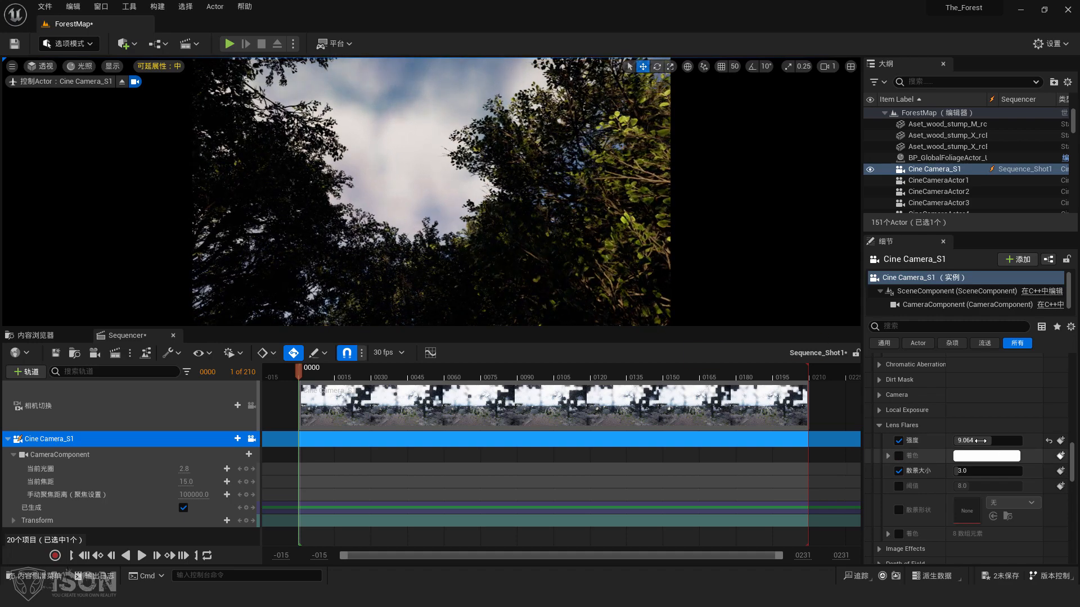
- Lower the Lens Flares intensity to 7.016 and swing the camera toward the sunlit foliage beside the sky opening
drag(990, 441, 976, 440)
key(s)
key(d)
right_drag(540, 236, 554, 262)
key(a)
- Check Cine Camera_S1's Exposure settings again and return to its Lens Flares settings
scroll(1021, 424, up, 6)
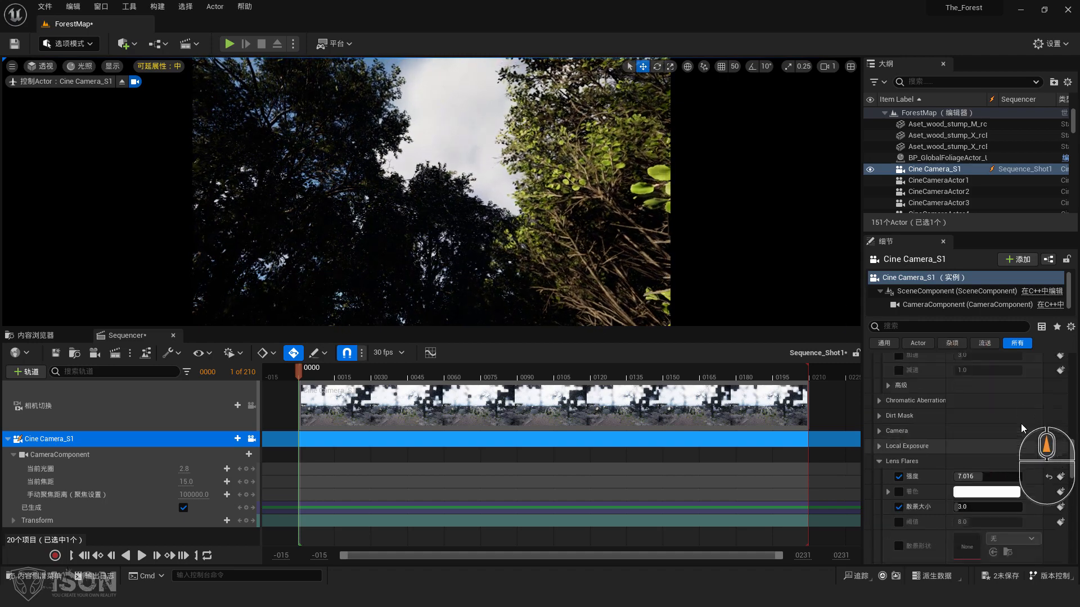
scroll(1021, 423, up, 1)
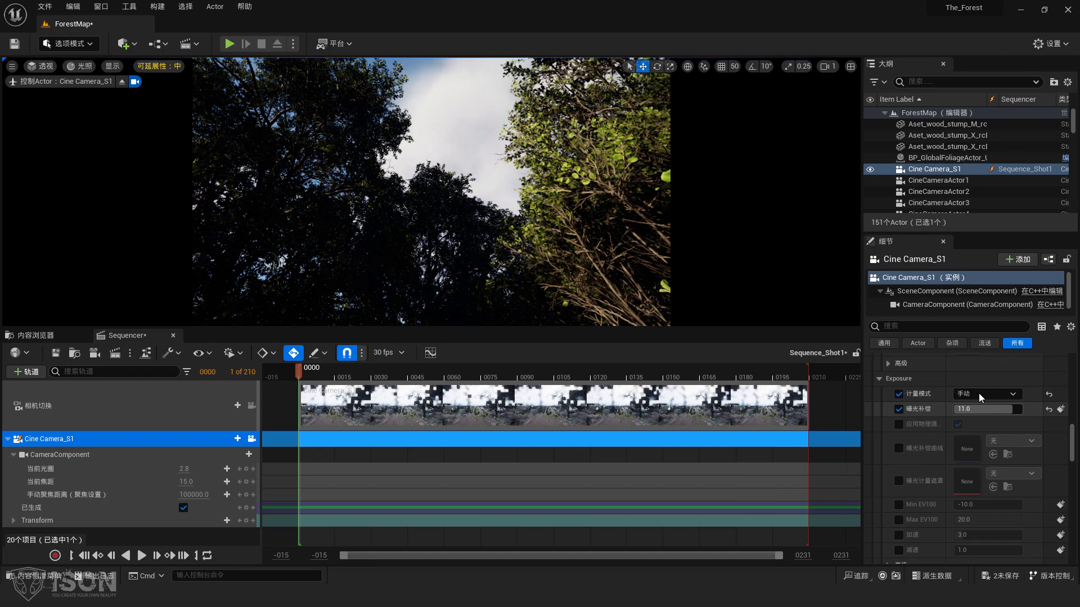
scroll(1032, 416, down, 5)
scroll(1028, 420, down, 1)
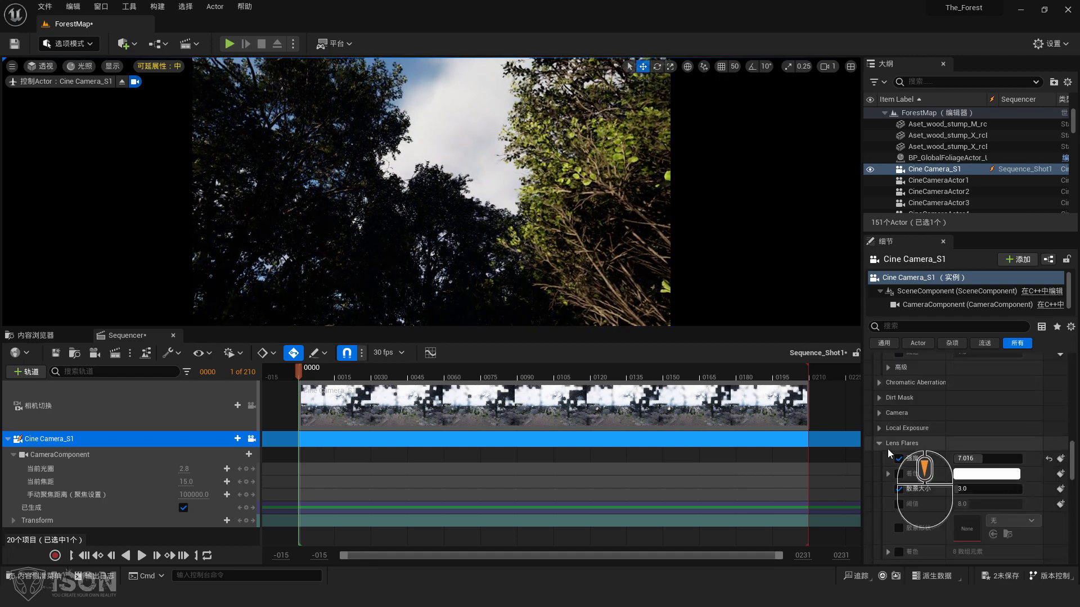